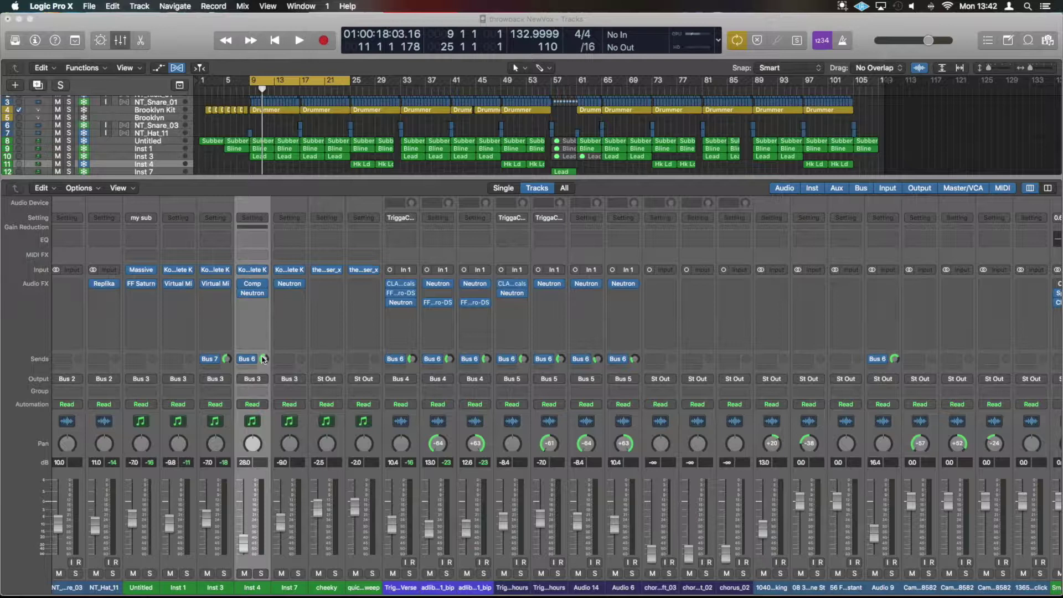
Step: Check Inst 4's Bus 6 send level, then scroll the mixer over to the aux returns
{"action": "left_click", "coordinate": [264, 359]}
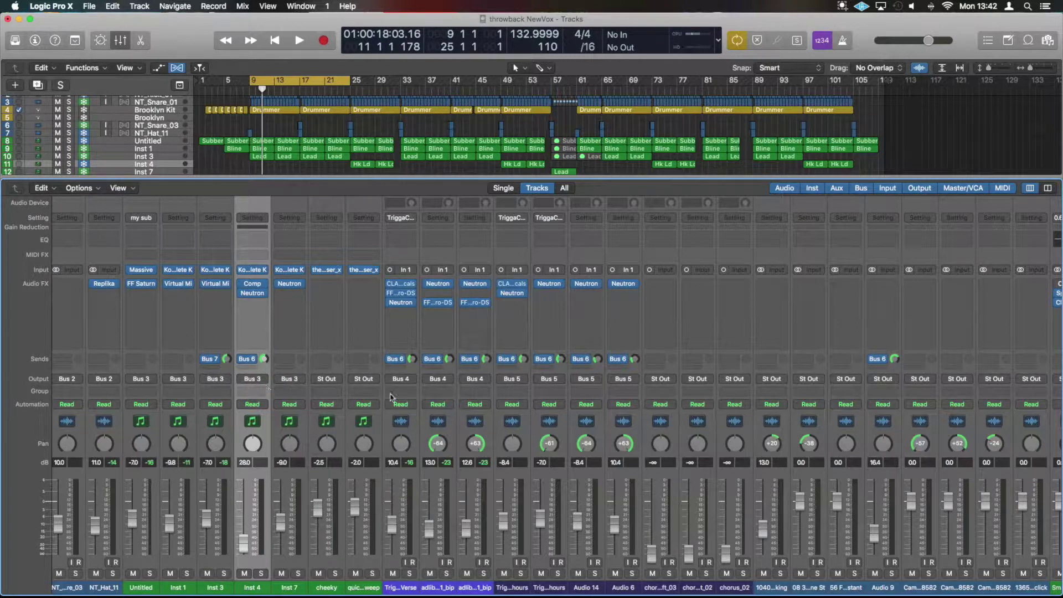
{"action": "scroll", "coordinate": [464, 392], "scroll_direction": "right", "scroll_amount": 10}
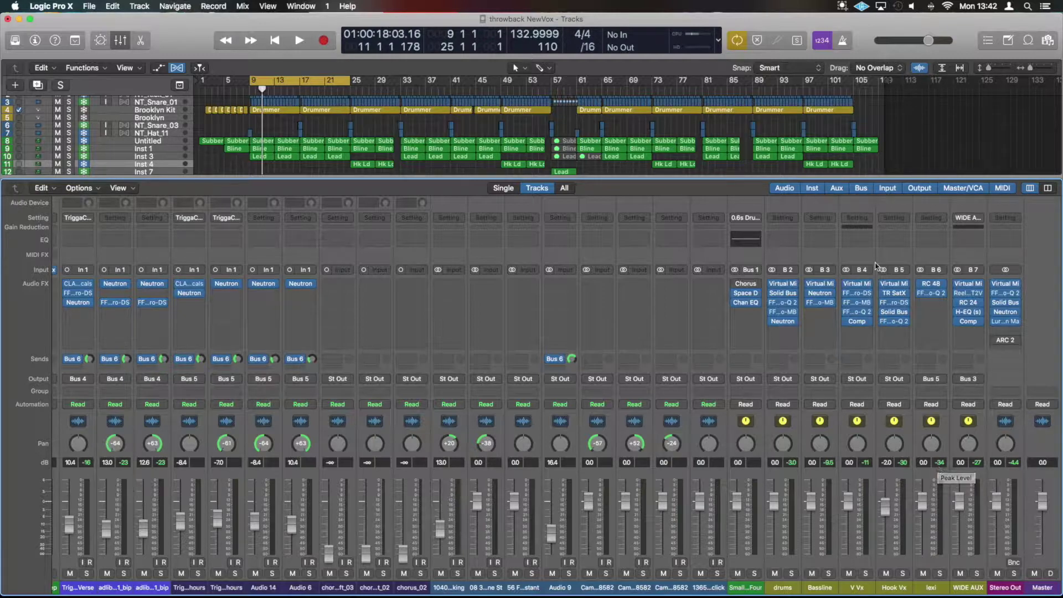
Step: Filter the mixer to show only the aux channels, hiding audio, instrument and input strips
{"action": "left_click", "coordinate": [836, 189]}
{"action": "left_click", "coordinate": [811, 188]}
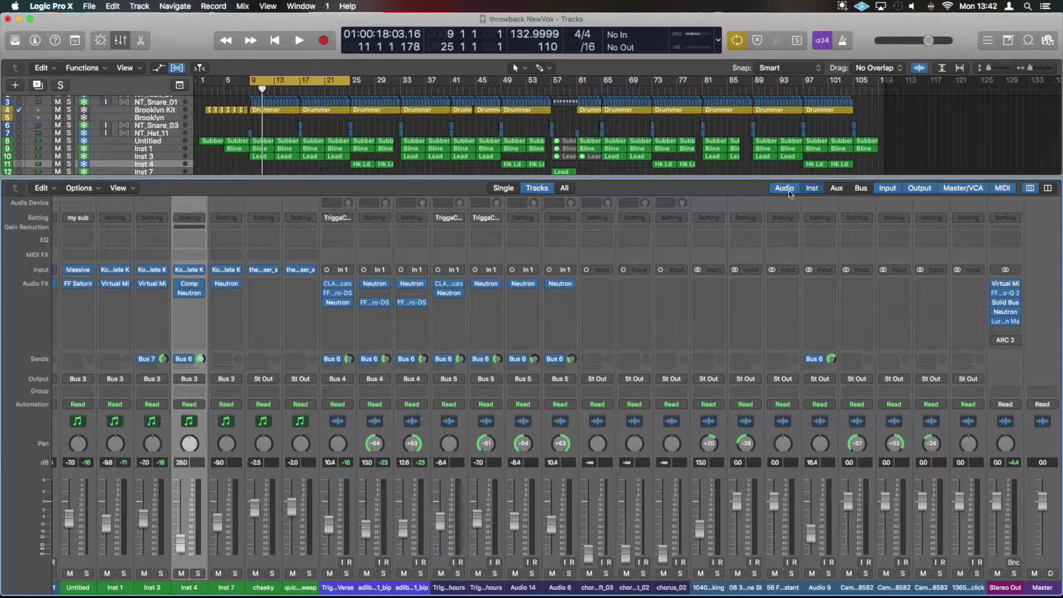
{"action": "left_click", "coordinate": [784, 188]}
{"action": "left_click", "coordinate": [888, 188]}
{"action": "left_click", "coordinate": [836, 189]}
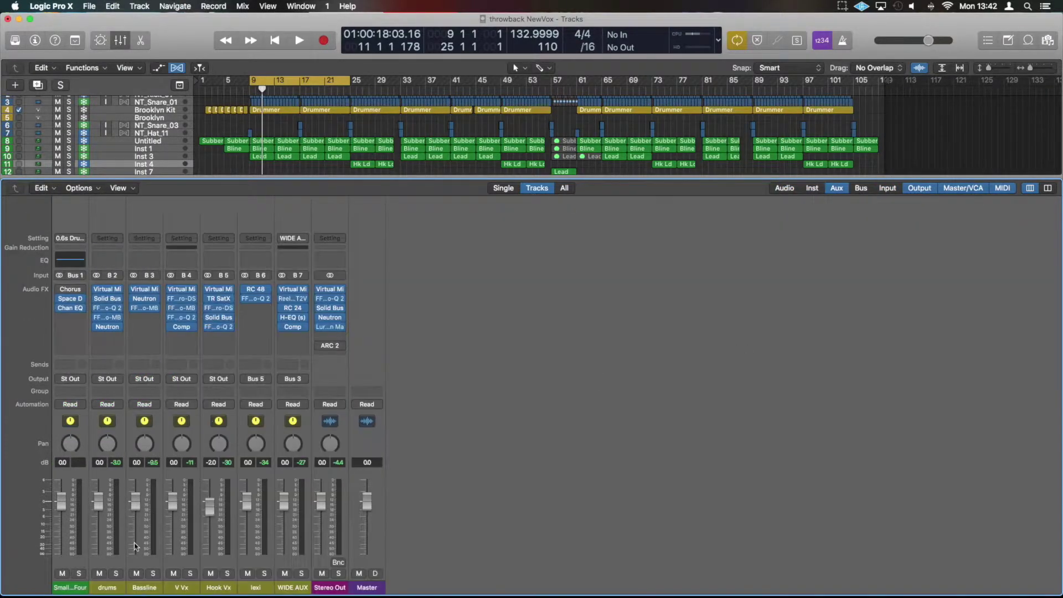
Step: Solo the drums aux and play it briefly, then show audio, instrument and bus channels again
{"action": "left_click", "coordinate": [117, 574]}
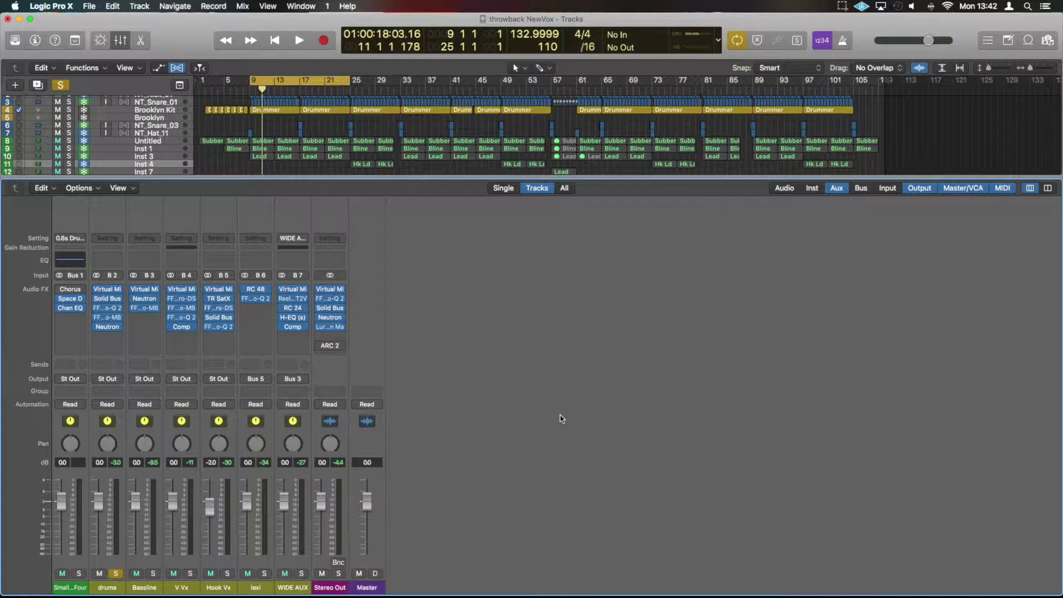
{"action": "key", "text": "space"}
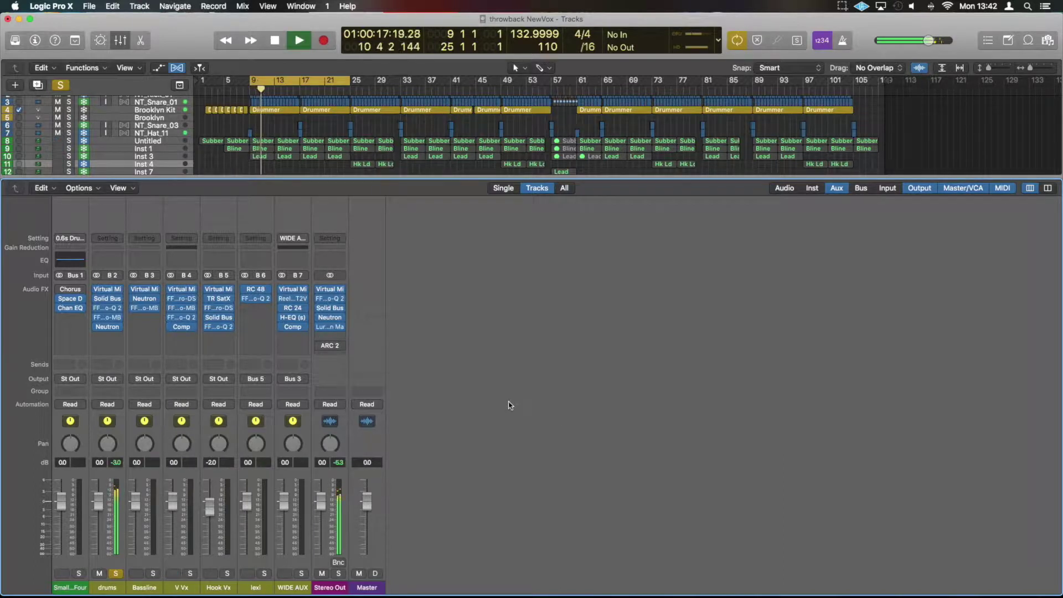
{"action": "key", "text": "space"}
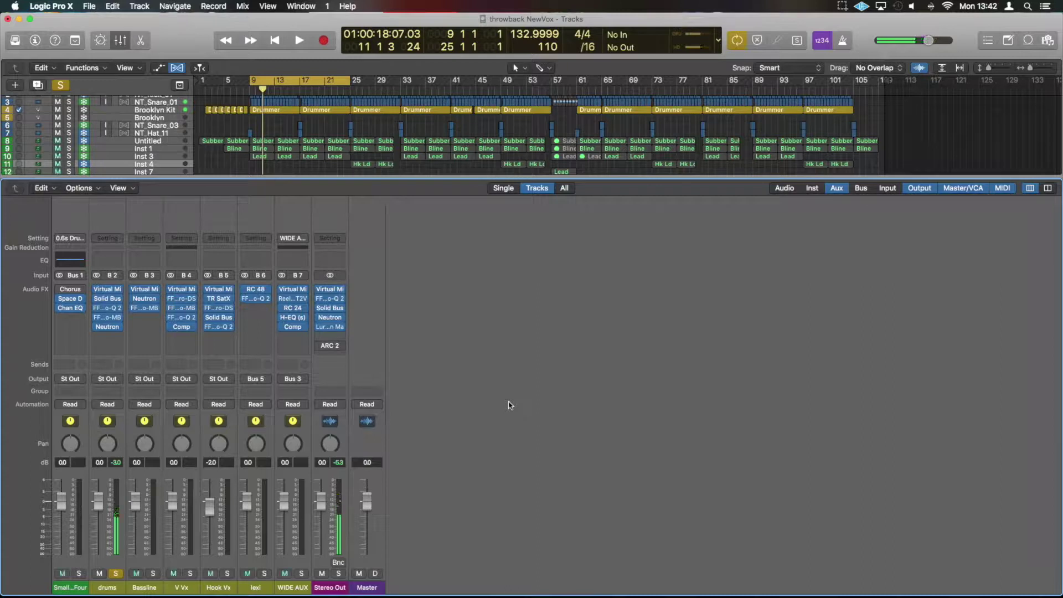
{"action": "left_click", "coordinate": [812, 188]}
{"action": "left_click", "coordinate": [861, 188]}
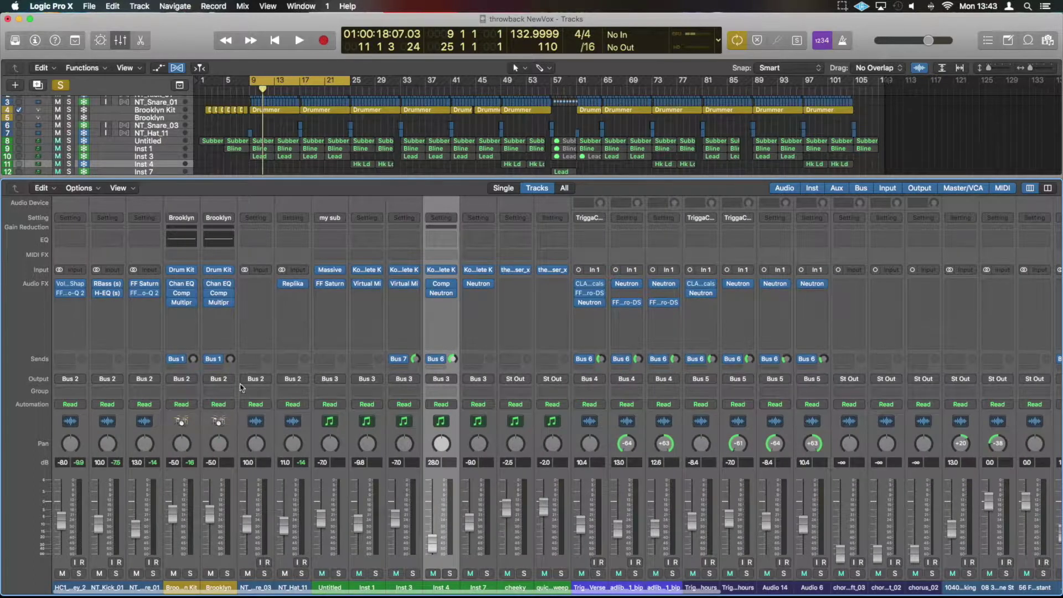
Step: Select drum channels HC1 through NT_Hat_11 and inspect their output routing, leaving Bus 2 unchanged
{"action": "left_click", "coordinate": [292, 379]}
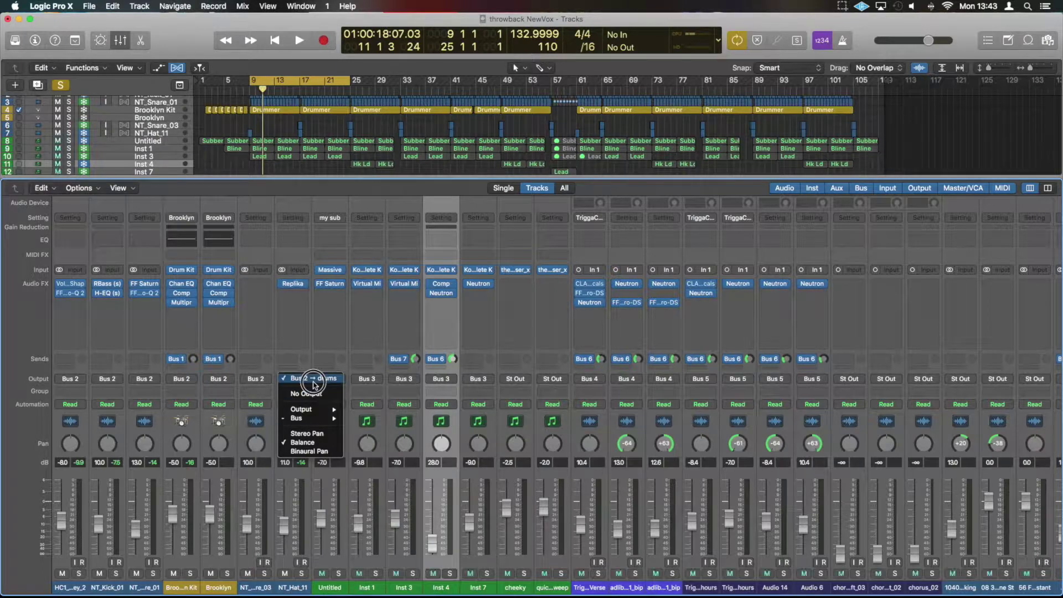
{"action": "left_click", "coordinate": [283, 581]}
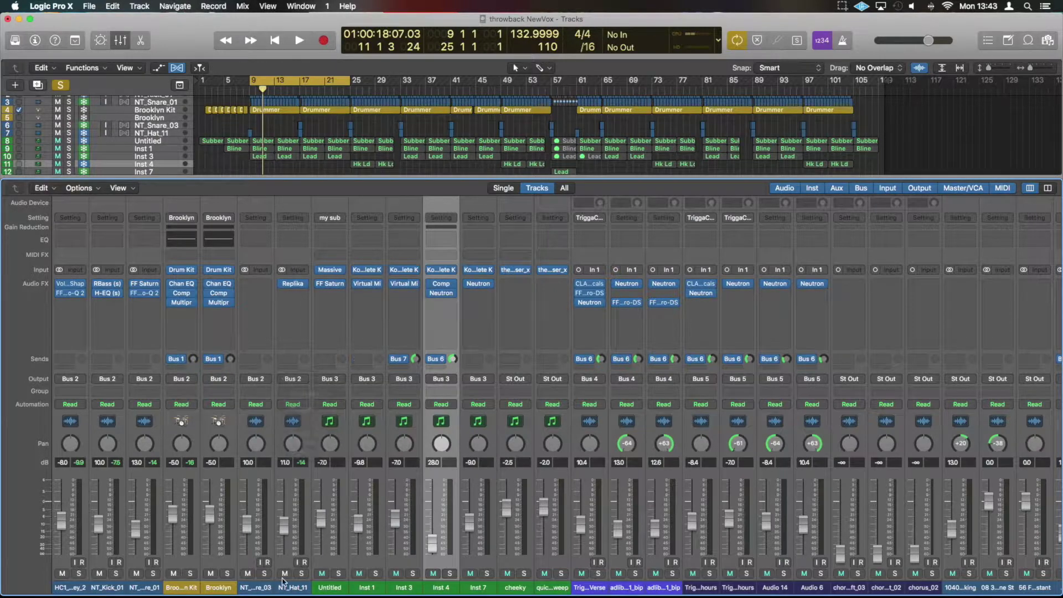
{"action": "left_click", "coordinate": [65, 590]}
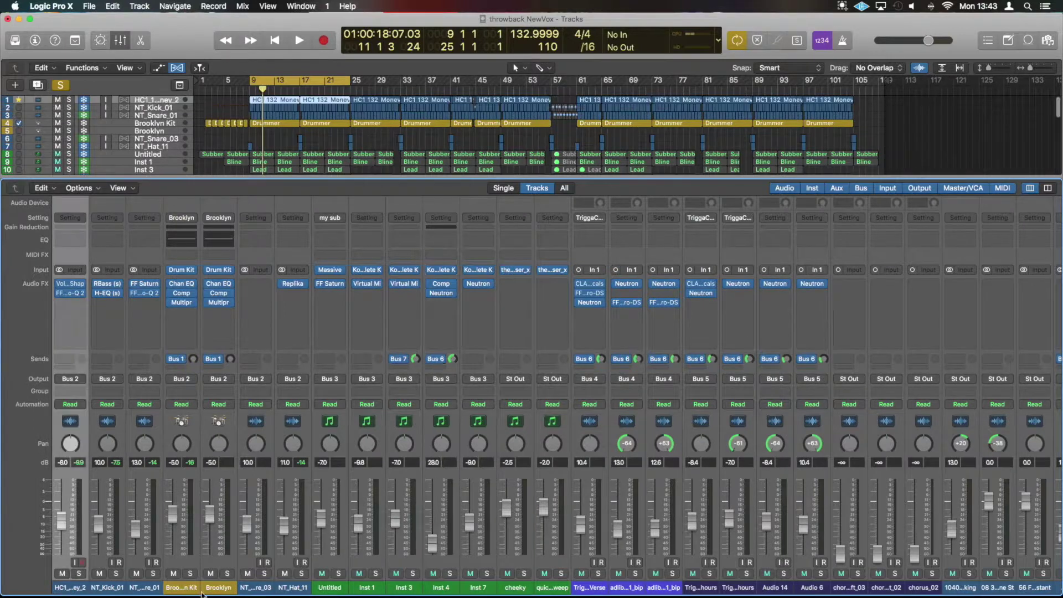
{"action": "left_click", "coordinate": [298, 590], "text": "shift"}
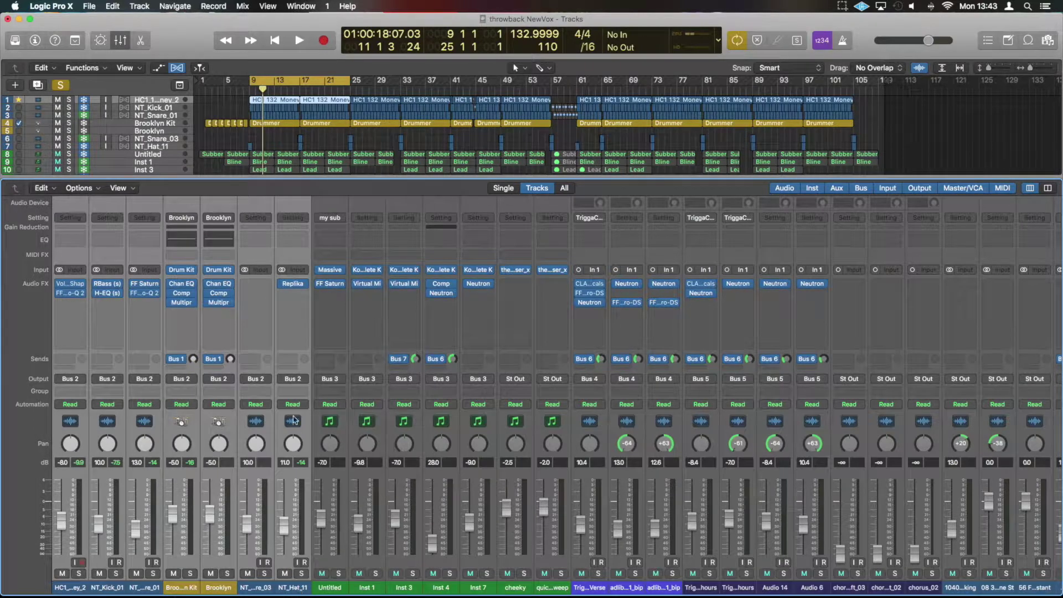
{"action": "left_click", "coordinate": [292, 379]}
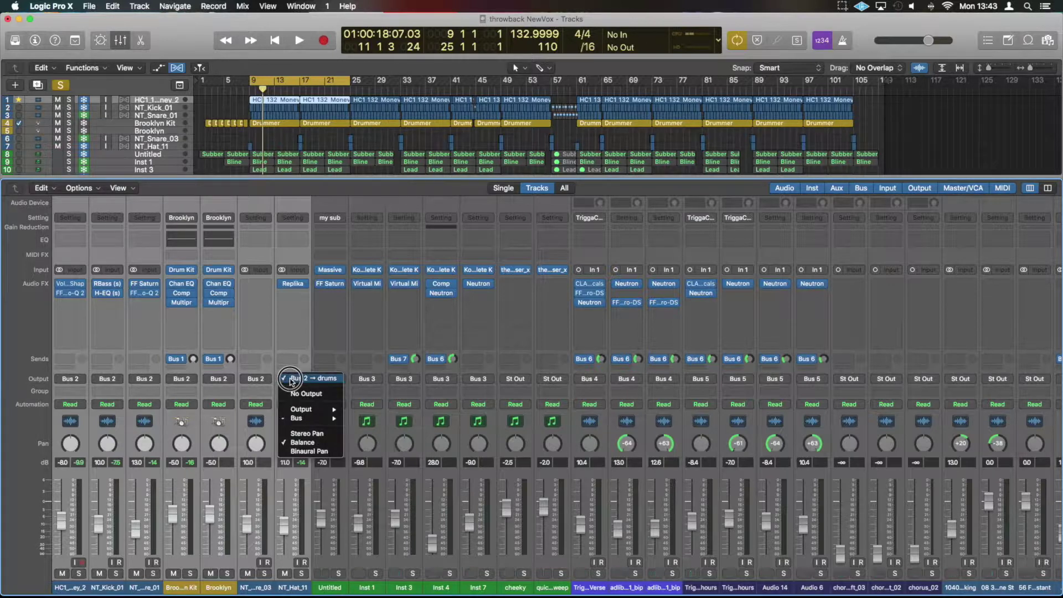
{"action": "mouse_move", "coordinate": [313, 419]}
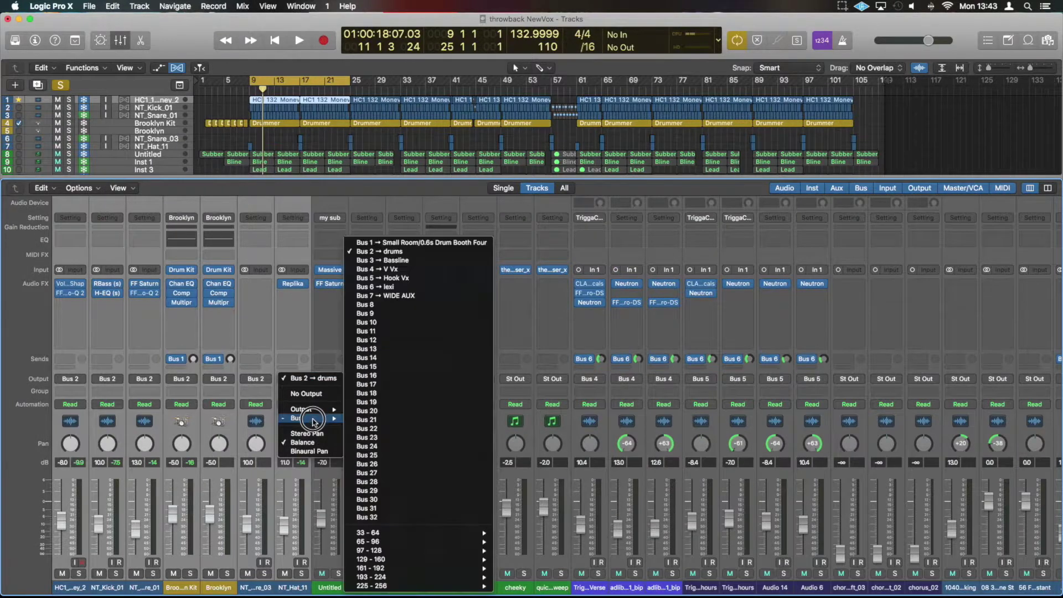
{"action": "left_click", "coordinate": [423, 260]}
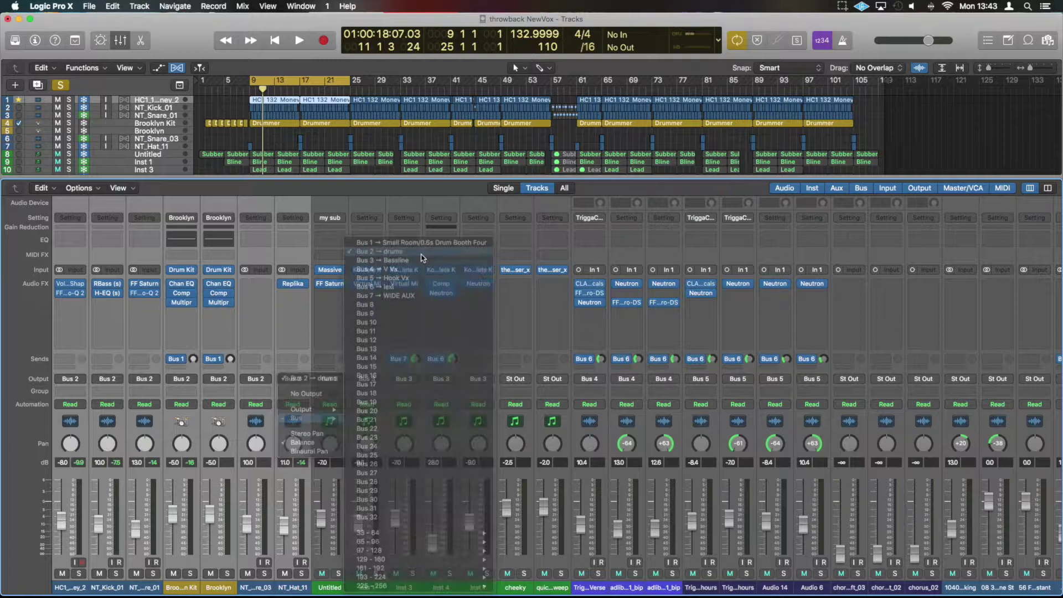
Step: Turn off the solo on the drums aux
{"action": "scroll", "coordinate": [397, 295], "scroll_direction": "right", "scroll_amount": 10}
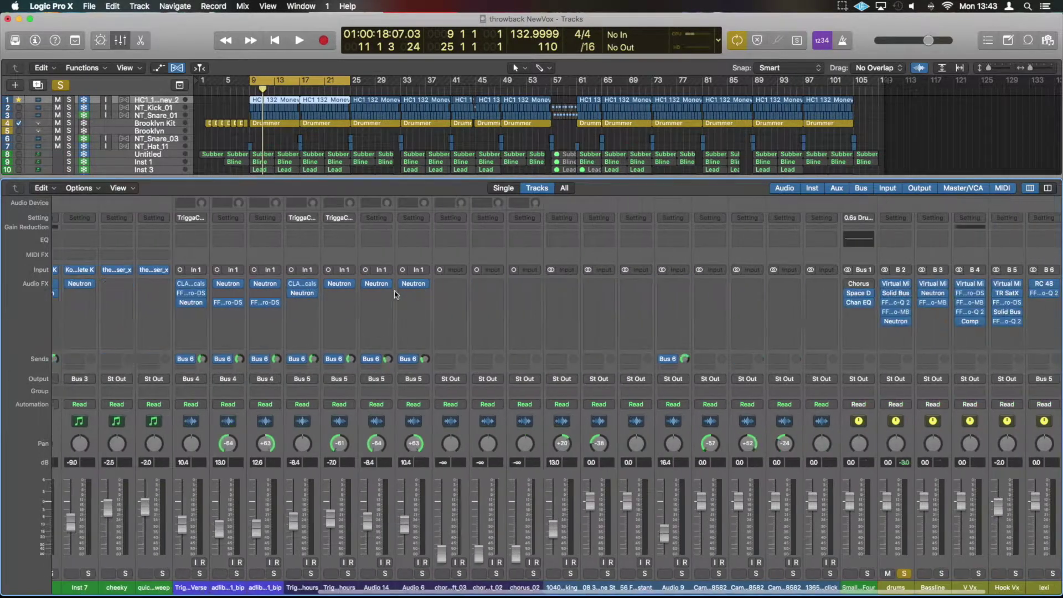
{"action": "left_click", "coordinate": [791, 573]}
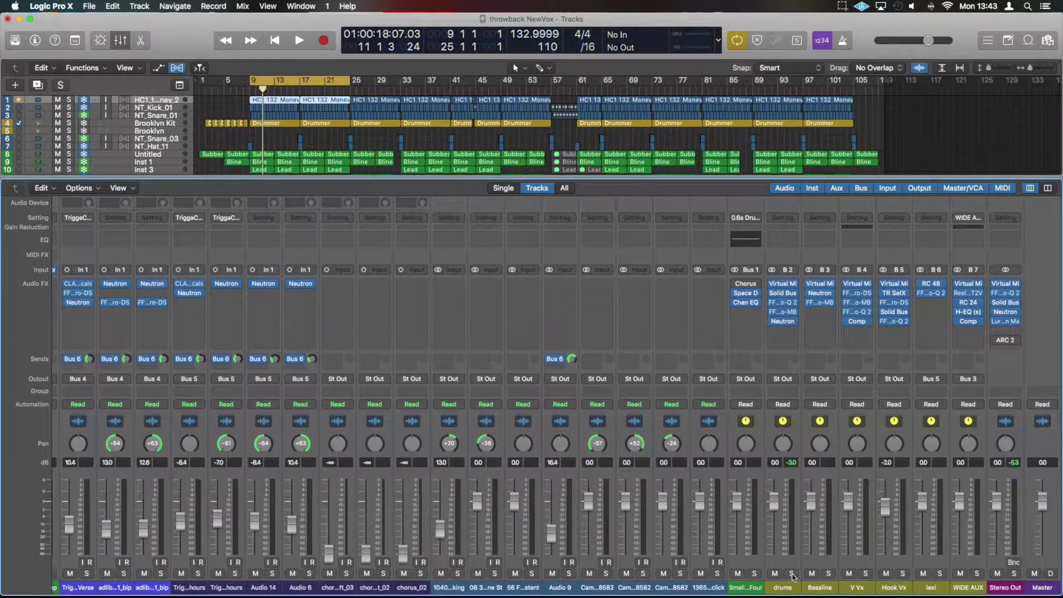
{"action": "left_click", "coordinate": [791, 574]}
{"action": "left_click", "coordinate": [792, 575]}
Step: Route the selected drum channels through NT_Hat_11 to Bus 10, creating the new Aux 8 strip
{"action": "scroll", "coordinate": [740, 462], "scroll_direction": "left", "scroll_amount": 10}
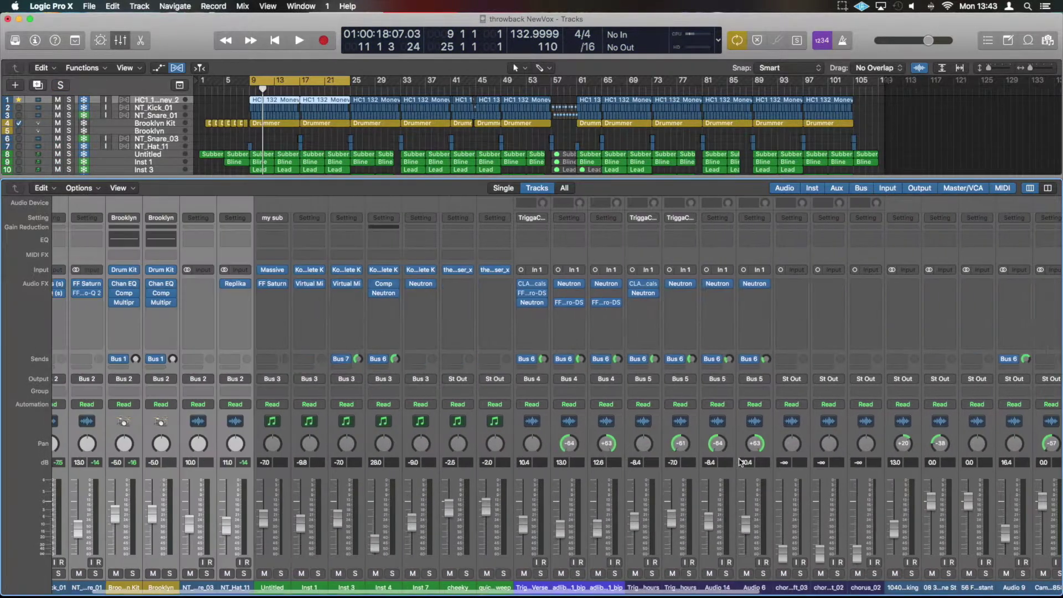
{"action": "left_click", "coordinate": [289, 378]}
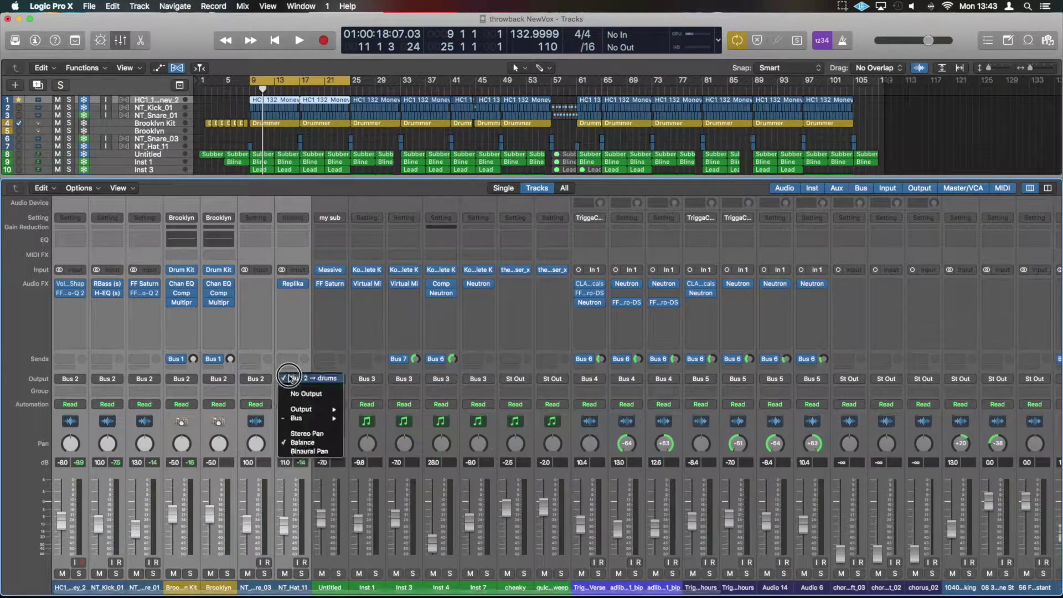
{"action": "mouse_move", "coordinate": [310, 421]}
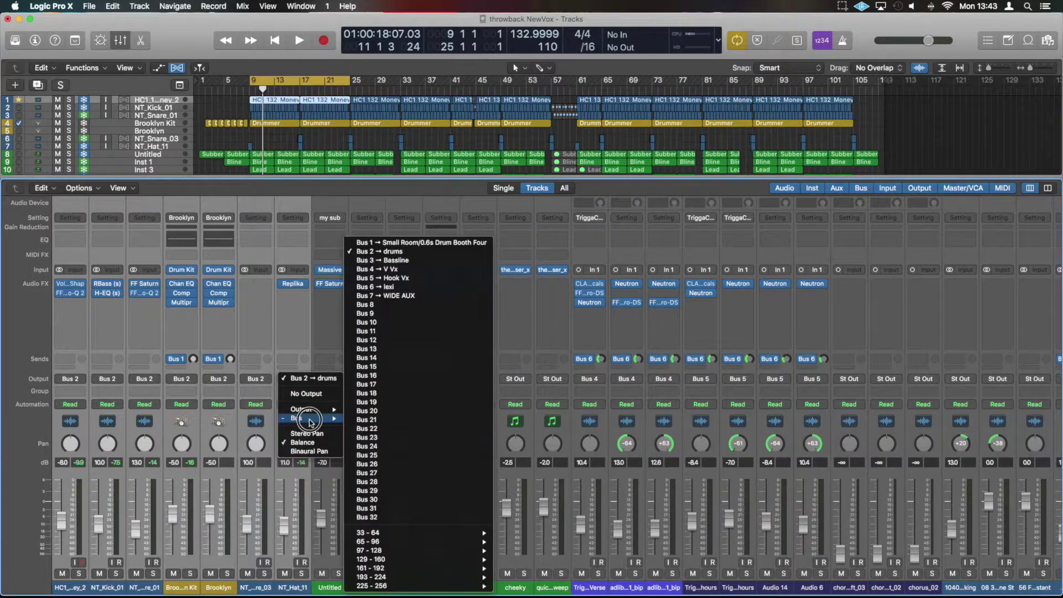
{"action": "left_click", "coordinate": [392, 322]}
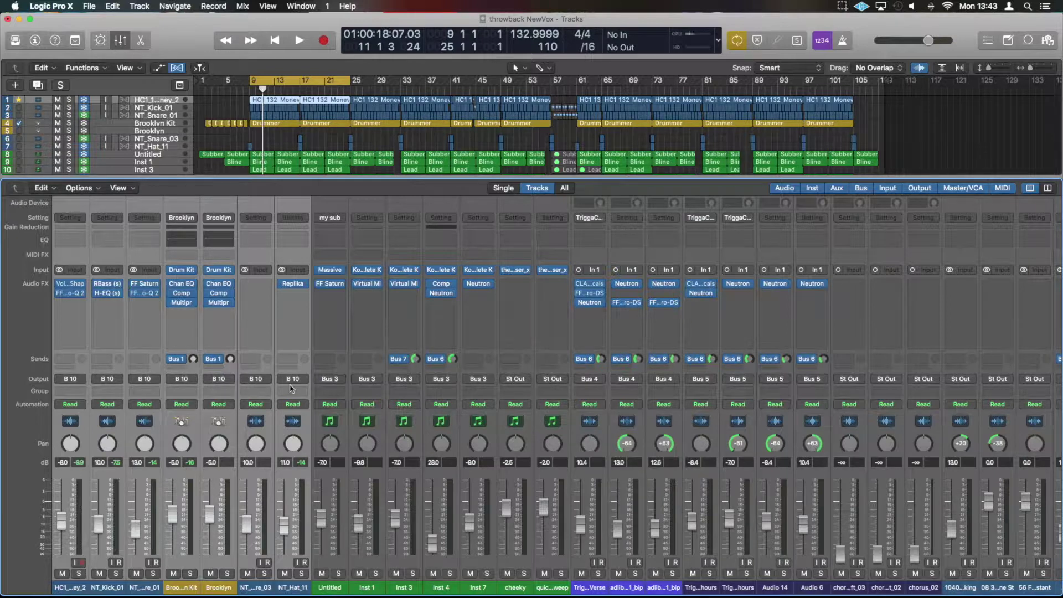
{"action": "scroll", "coordinate": [290, 389], "scroll_direction": "right", "scroll_amount": 15}
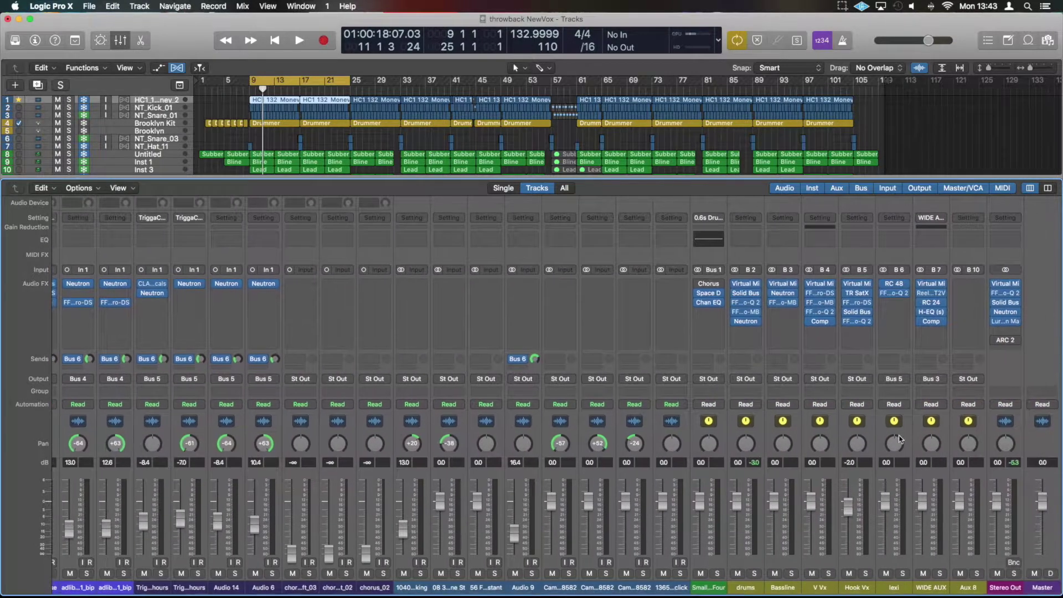
Step: Rename the Aux 8 channel to 'Drums 2'
{"action": "left_click", "coordinate": [968, 591]}
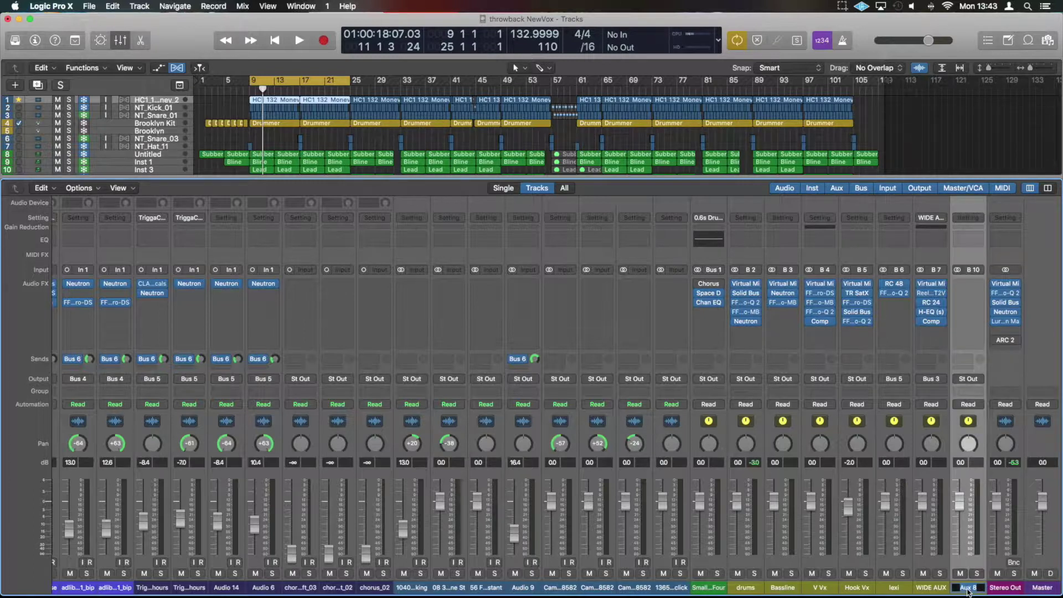
{"action": "type", "text": "Drums 2"}
{"action": "key", "text": "Return"}
Step: Solo Drums 2 and play back briefly to hear the regrouped drums alone
{"action": "left_click", "coordinate": [977, 573]}
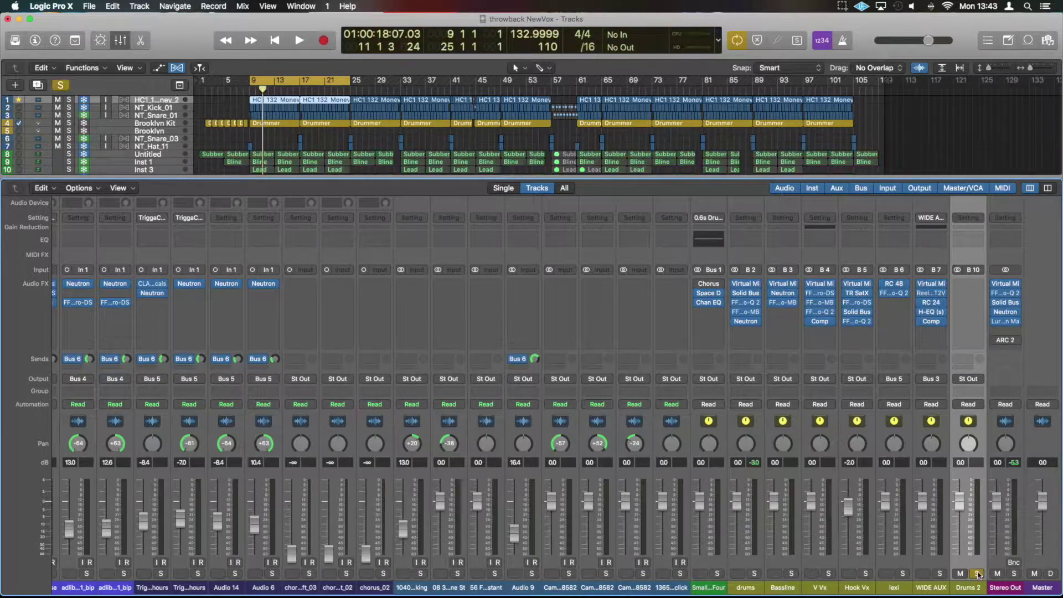
{"action": "key", "text": "space"}
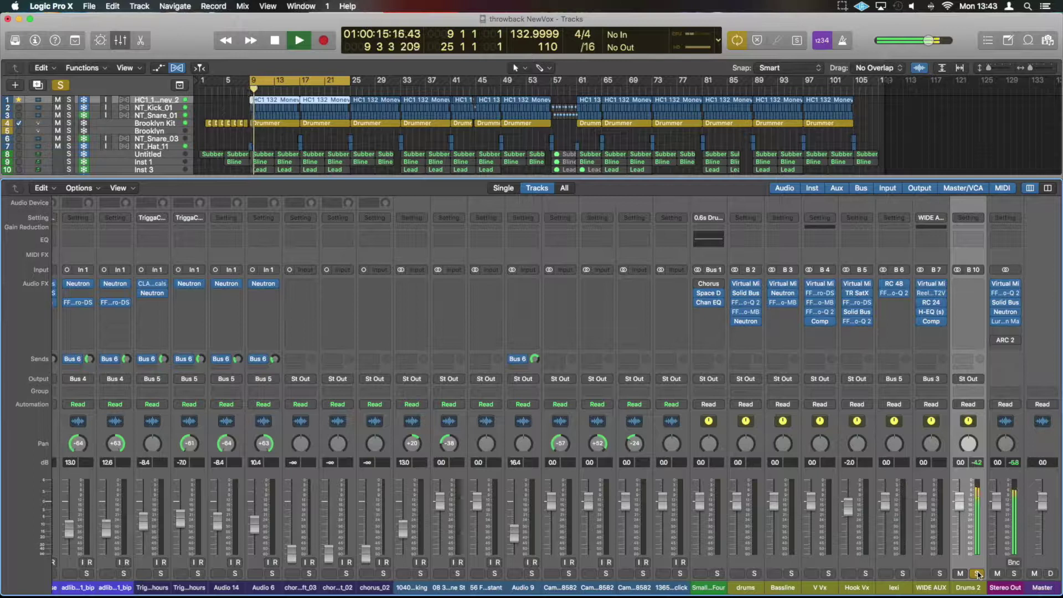
{"action": "key", "text": "space"}
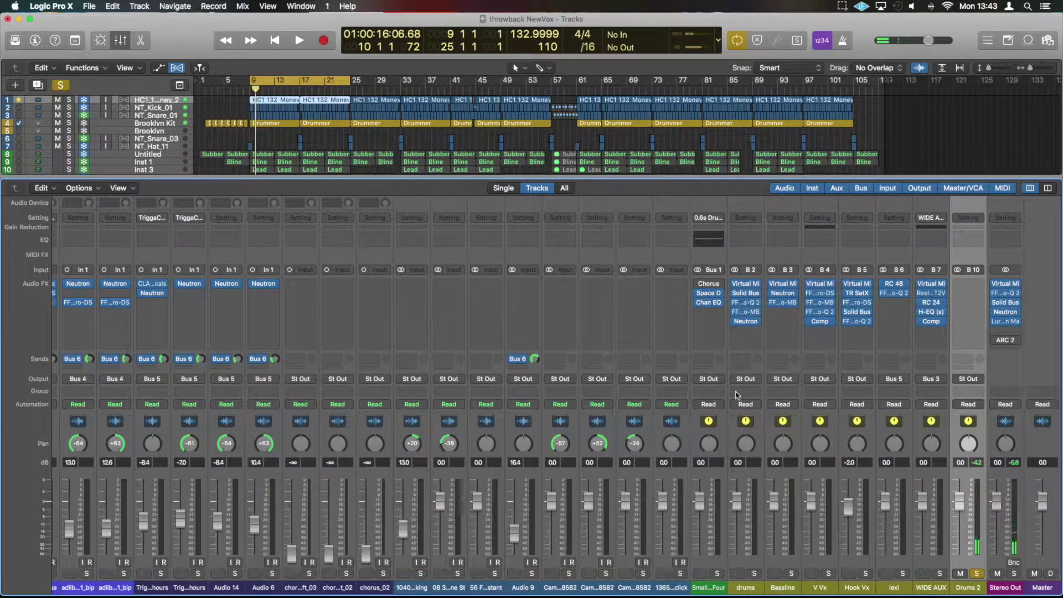
{"action": "scroll", "coordinate": [193, 386], "scroll_direction": "left", "scroll_amount": 15}
Step: Reroute the seven drum channels through NT_Hat_11 back to Bus 2, then start playback
{"action": "mouse_move", "coordinate": [294, 591]}
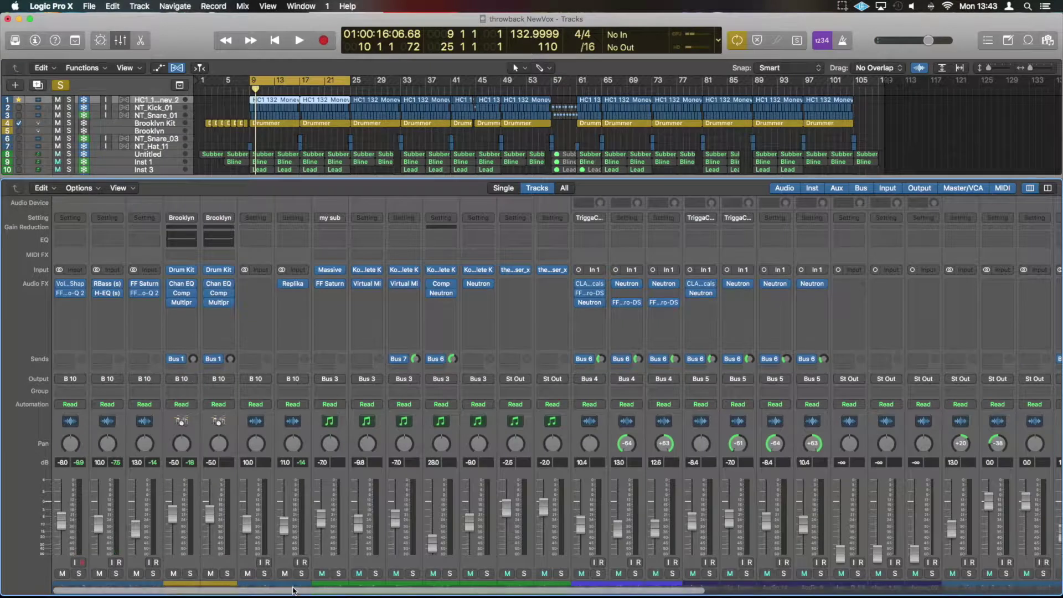
{"action": "left_click", "coordinate": [293, 589]}
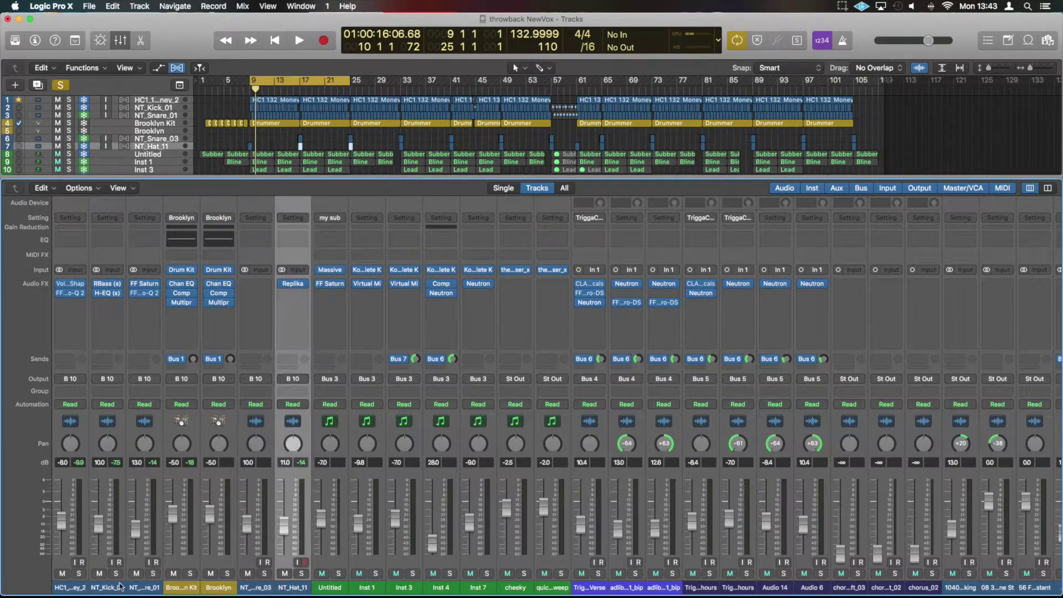
{"action": "scroll", "coordinate": [69, 593], "scroll_direction": "left", "scroll_amount": 3}
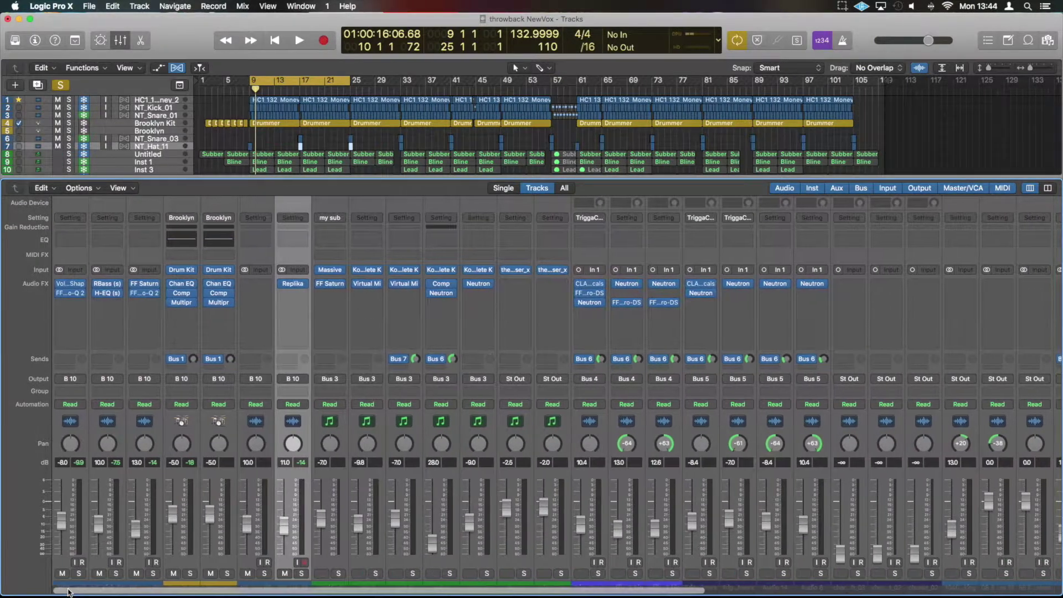
{"action": "scroll", "coordinate": [69, 592], "scroll_direction": "left", "scroll_amount": 3}
{"action": "left_click", "coordinate": [259, 366], "text": "shift"}
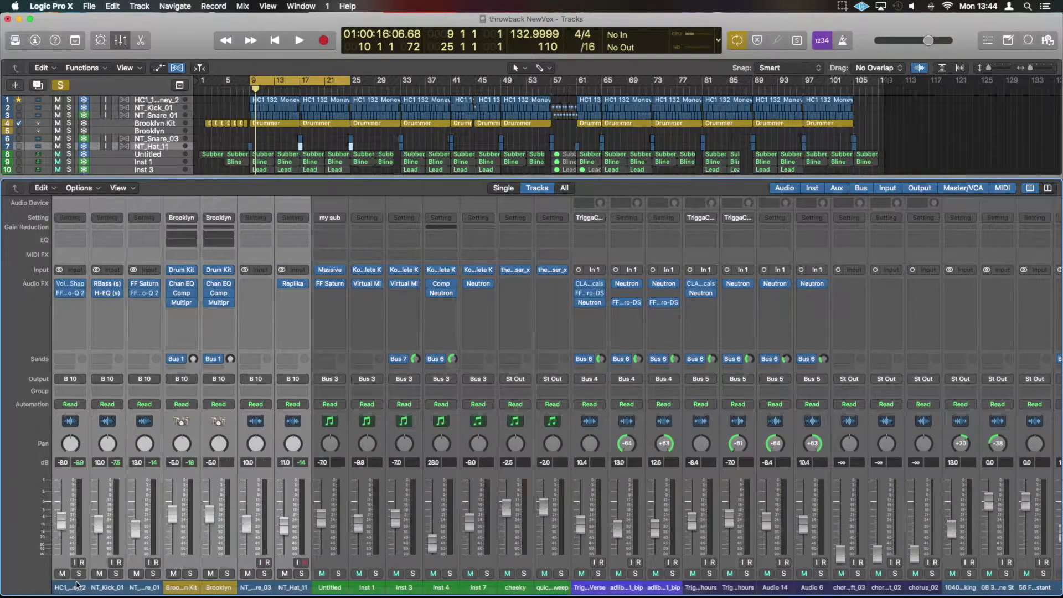
{"action": "left_click", "coordinate": [292, 378]}
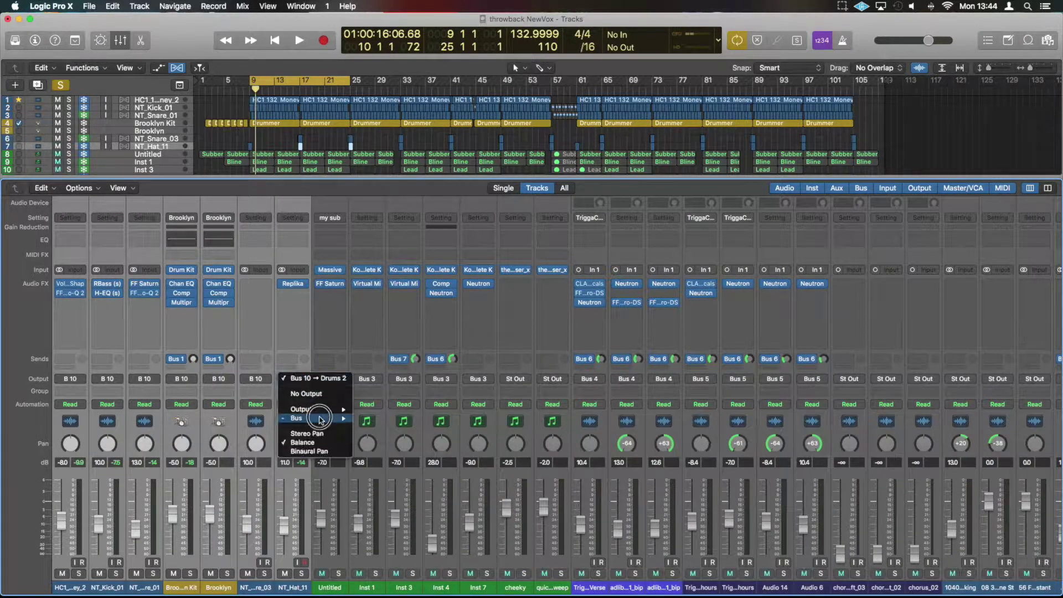
{"action": "mouse_move", "coordinate": [324, 421]}
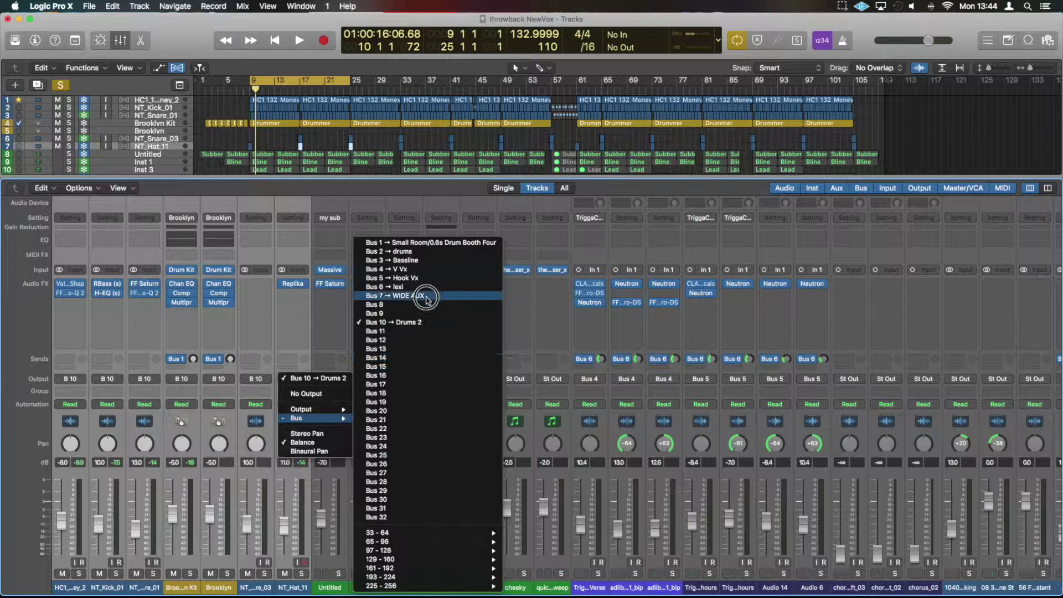
{"action": "left_click", "coordinate": [429, 266]}
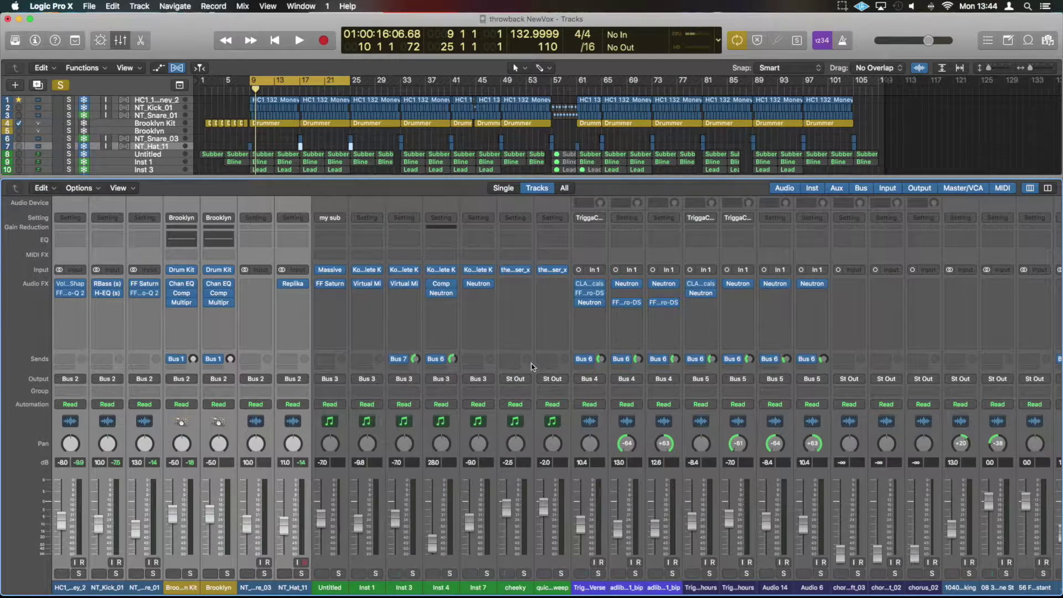
{"action": "scroll", "coordinate": [532, 365], "scroll_direction": "right", "scroll_amount": 10}
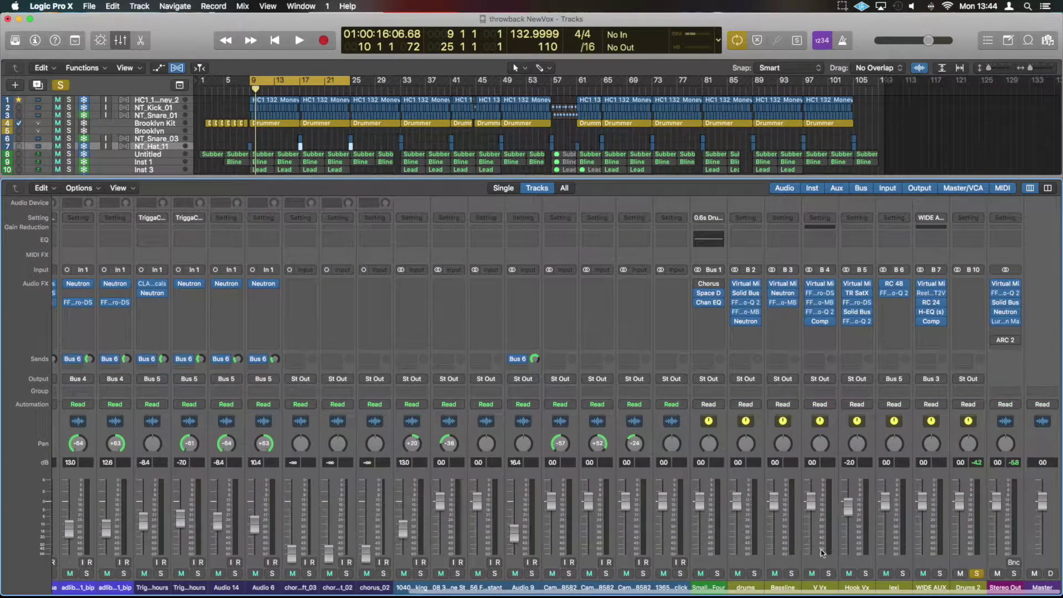
{"action": "key", "text": "space"}
Step: Unsolo Drums 2 so only the drums aux stays soloed, and audition the drums
{"action": "key", "text": "s"}
{"action": "key", "text": "space"}
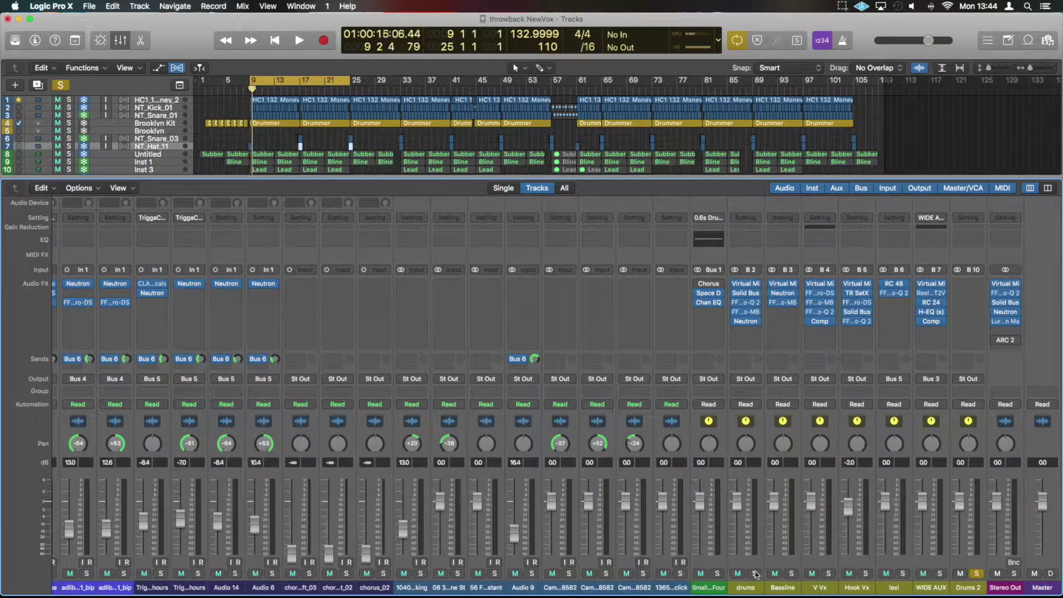
{"action": "left_click", "coordinate": [976, 573]}
{"action": "key", "text": "space"}
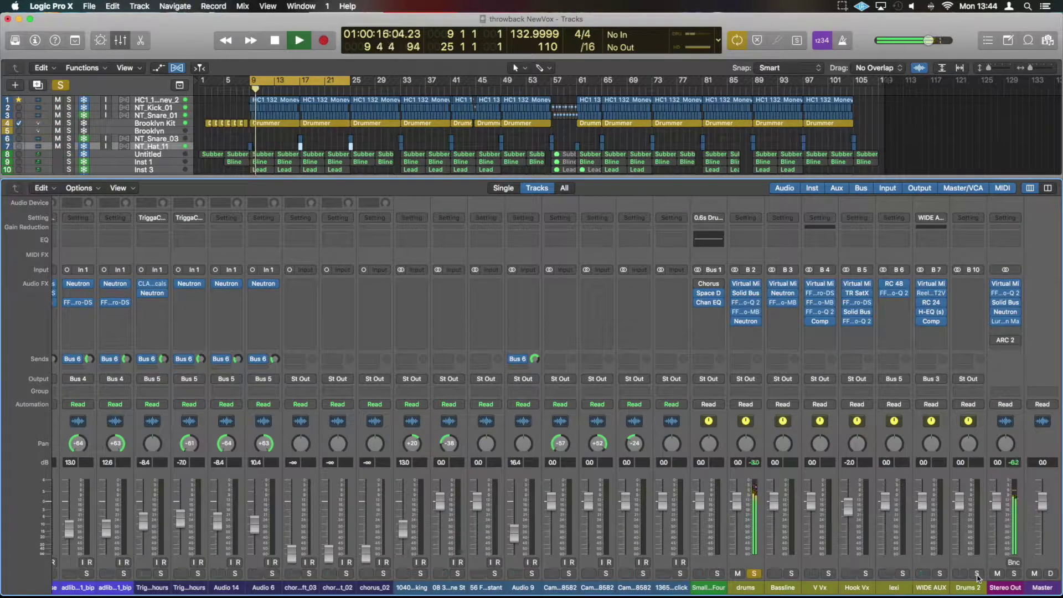
{"action": "key", "text": "space"}
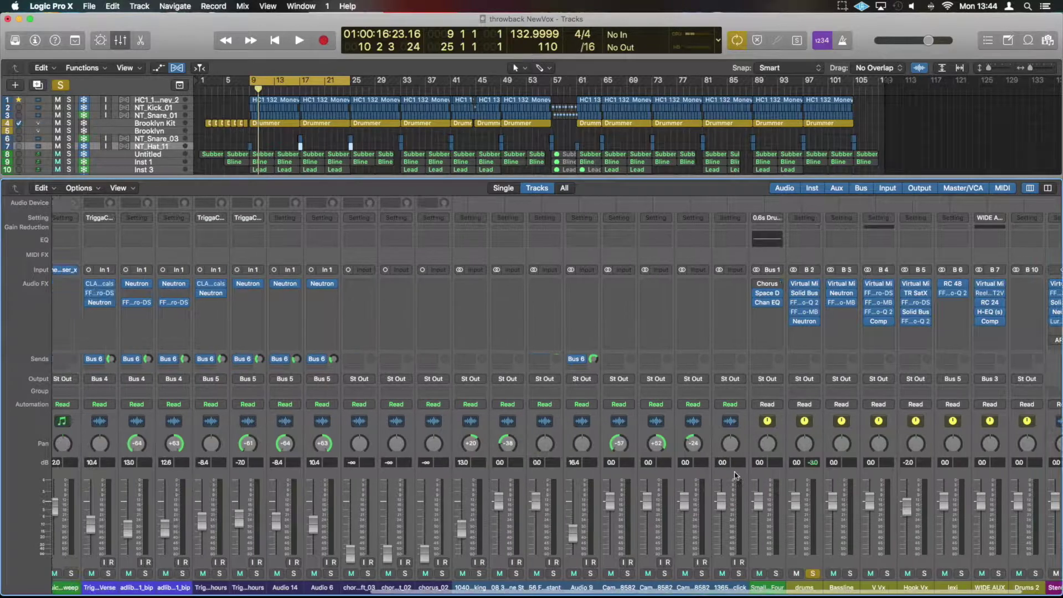
{"action": "scroll", "coordinate": [736, 475], "scroll_direction": "left", "scroll_amount": 10}
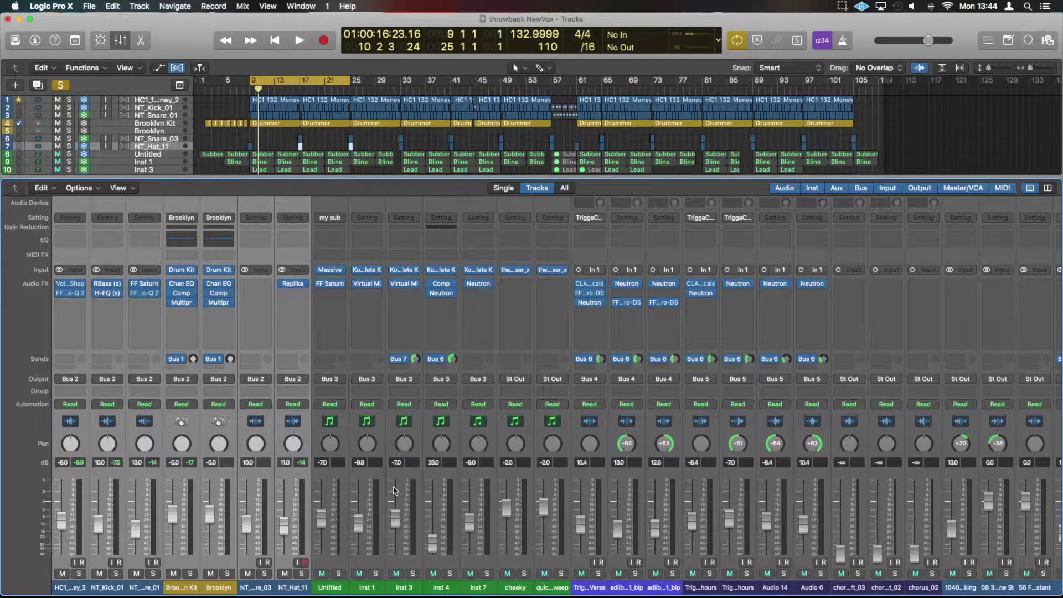
{"action": "left_click", "coordinate": [219, 589]}
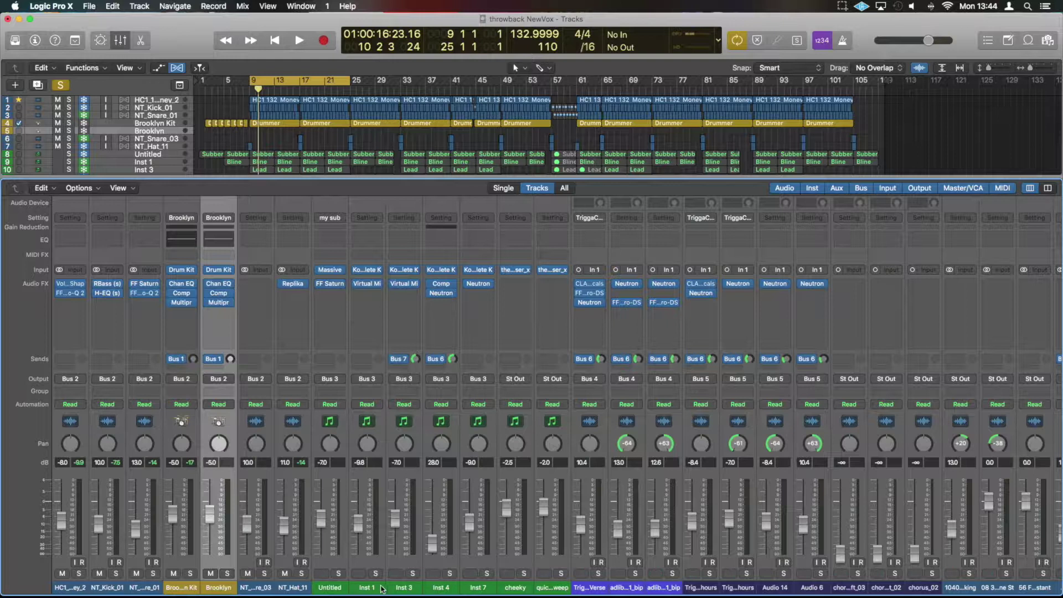
{"action": "left_click", "coordinate": [403, 588]}
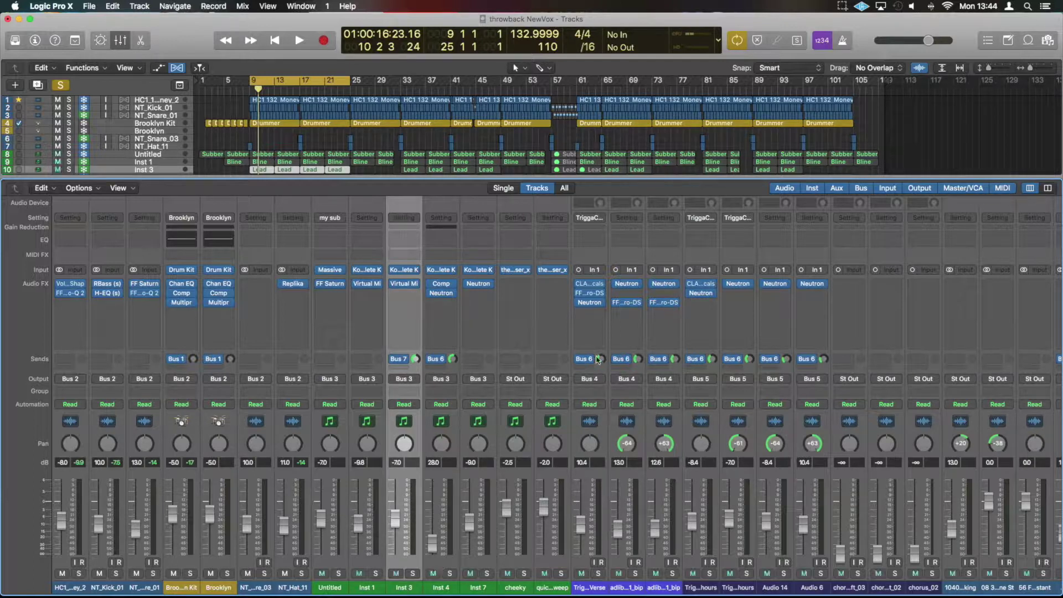
{"action": "mouse_move", "coordinate": [627, 364]}
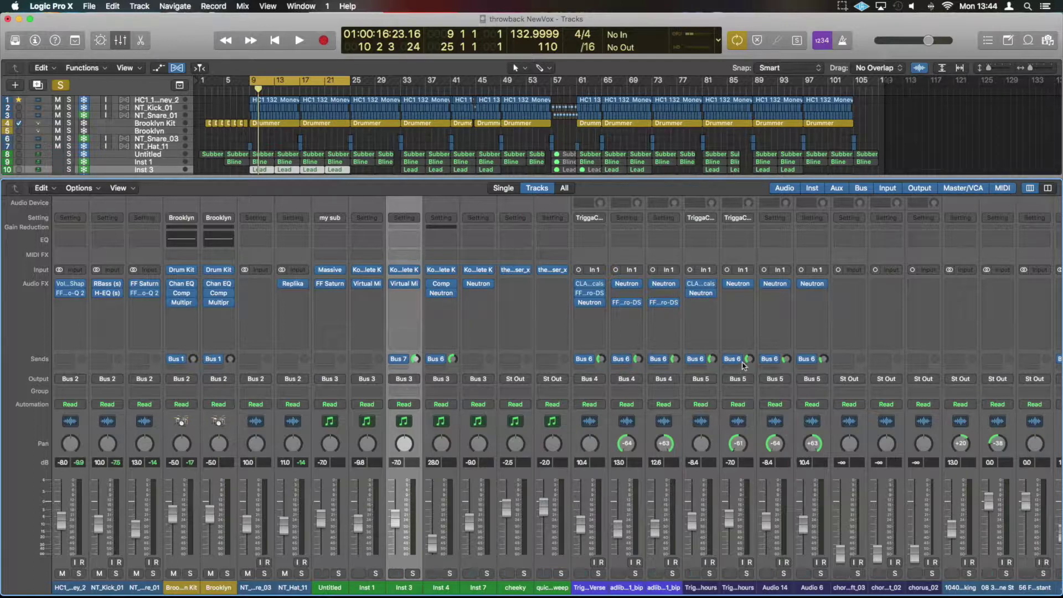
{"action": "left_click", "coordinate": [590, 360]}
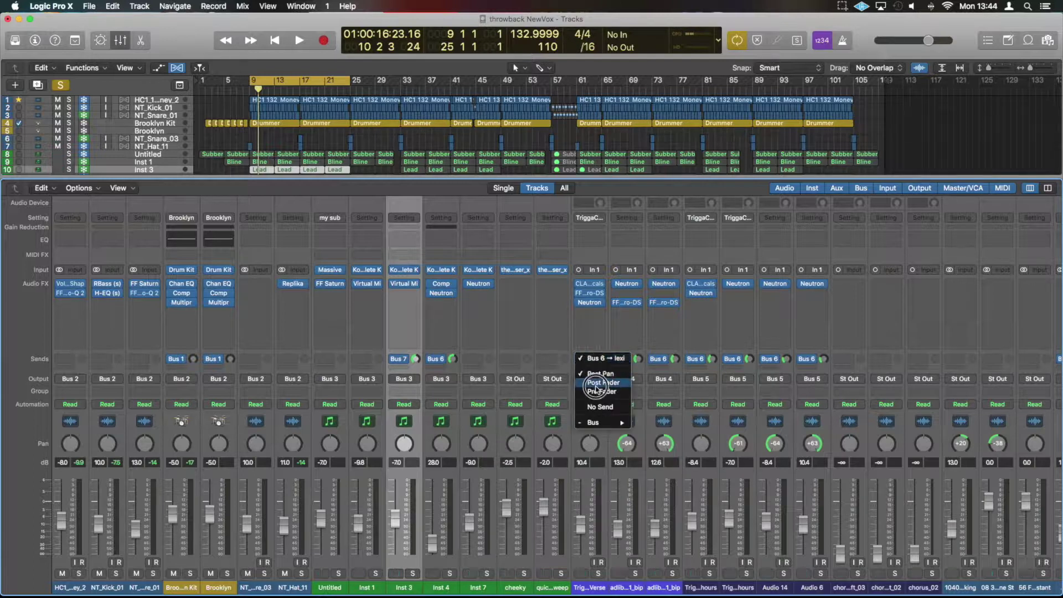
{"action": "mouse_move", "coordinate": [600, 424]}
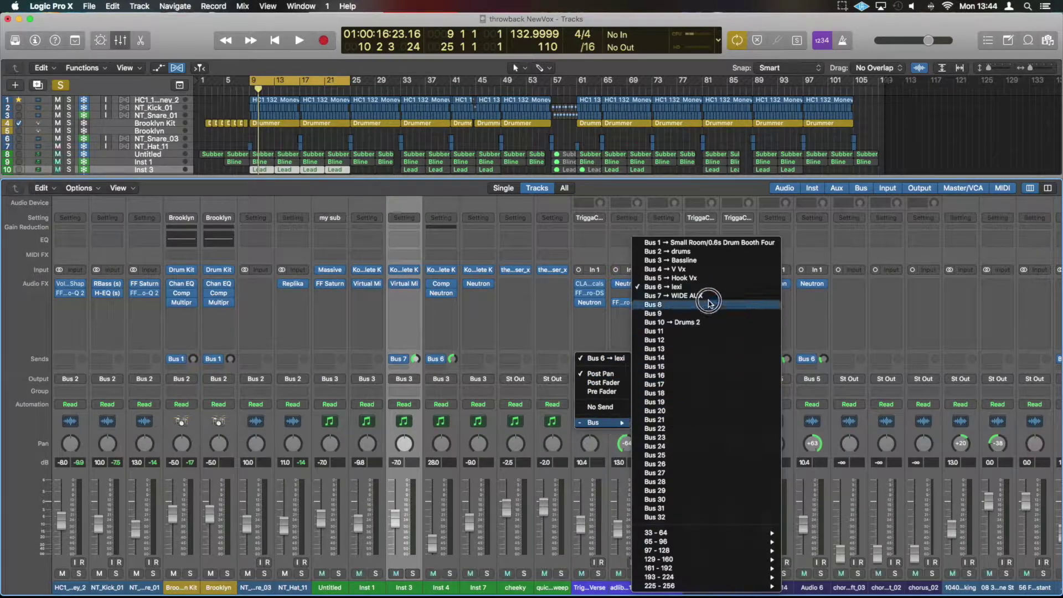
{"action": "left_click", "coordinate": [597, 377]}
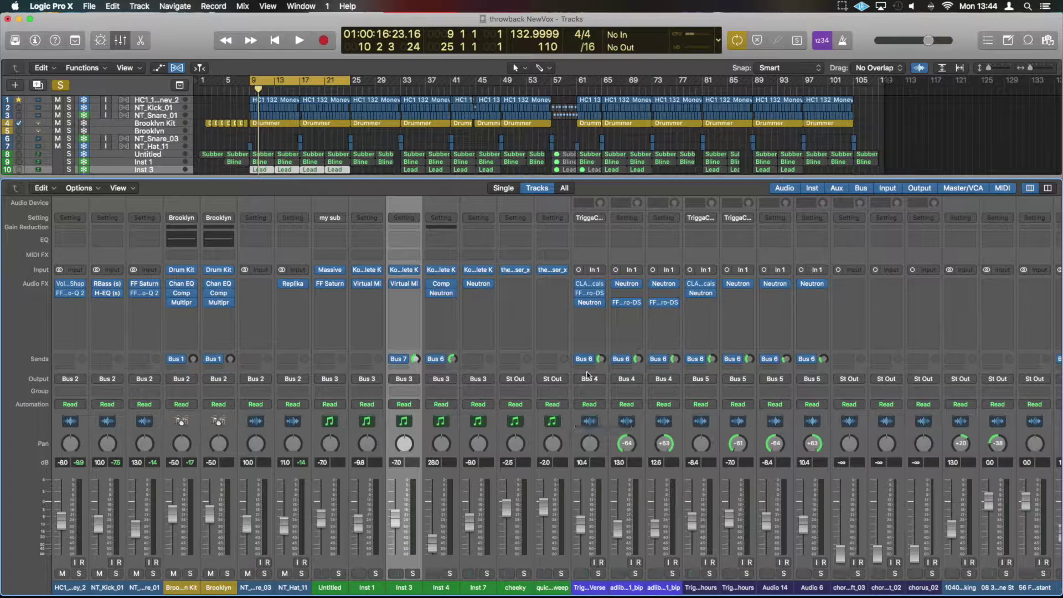
{"action": "scroll", "coordinate": [597, 378], "scroll_direction": "right", "scroll_amount": 10}
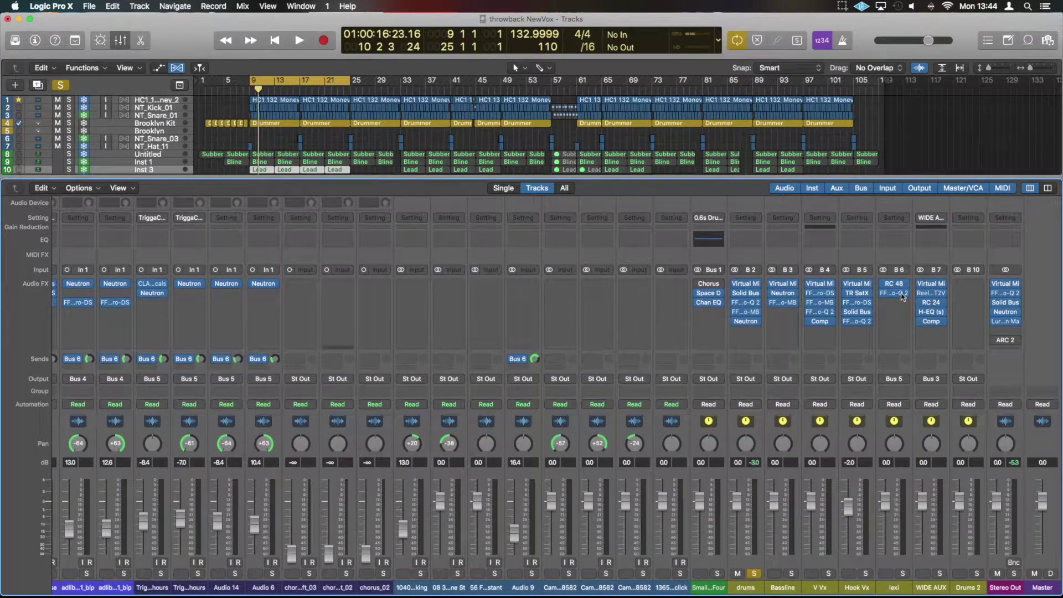
Step: Solo the lexi reverb aux, unsolo the drums aux, and play back briefly
{"action": "left_click", "coordinate": [902, 573]}
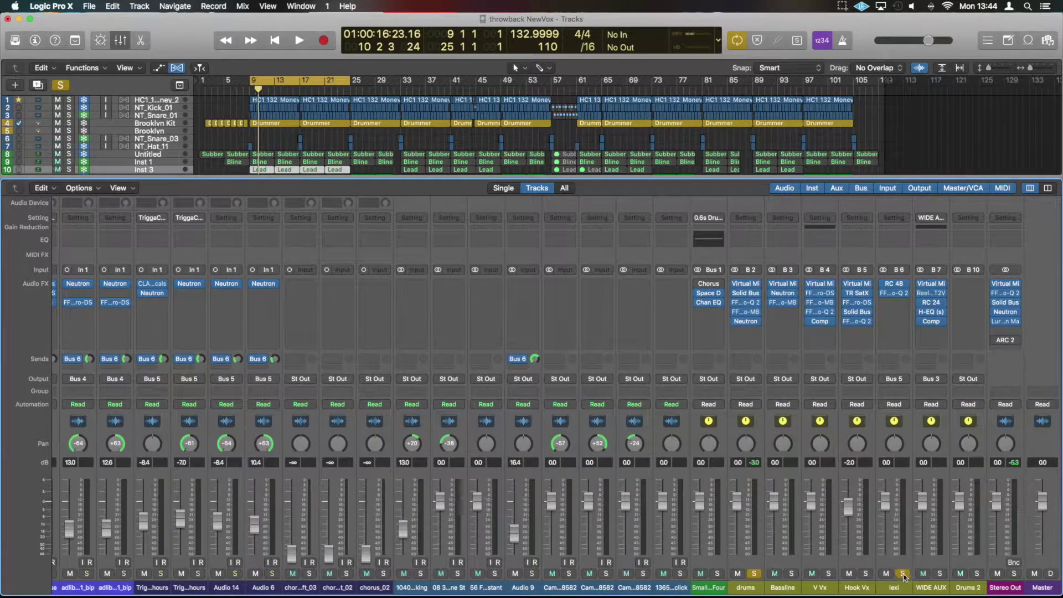
{"action": "key", "text": "space"}
{"action": "left_click", "coordinate": [754, 574]}
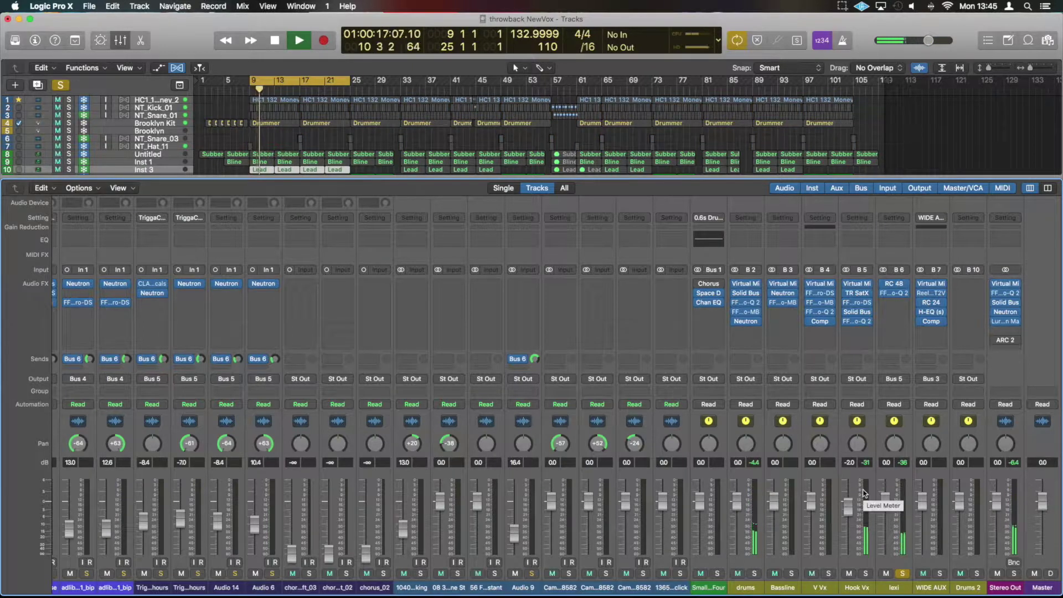
{"action": "key", "text": "space"}
{"action": "scroll", "coordinate": [864, 493], "scroll_direction": "left", "scroll_amount": 3}
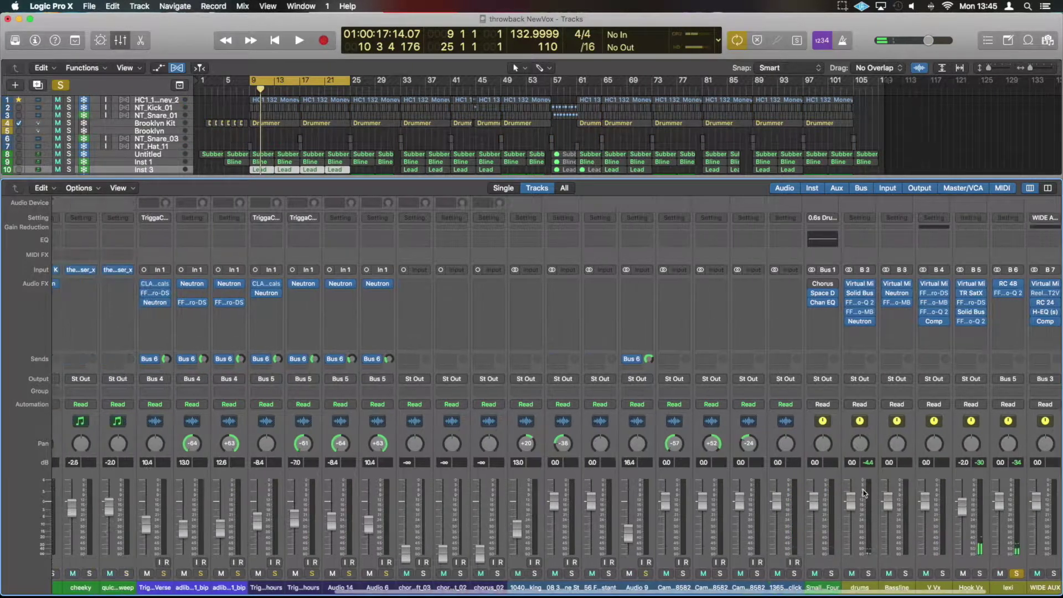
{"action": "scroll", "coordinate": [864, 493], "scroll_direction": "left", "scroll_amount": 2}
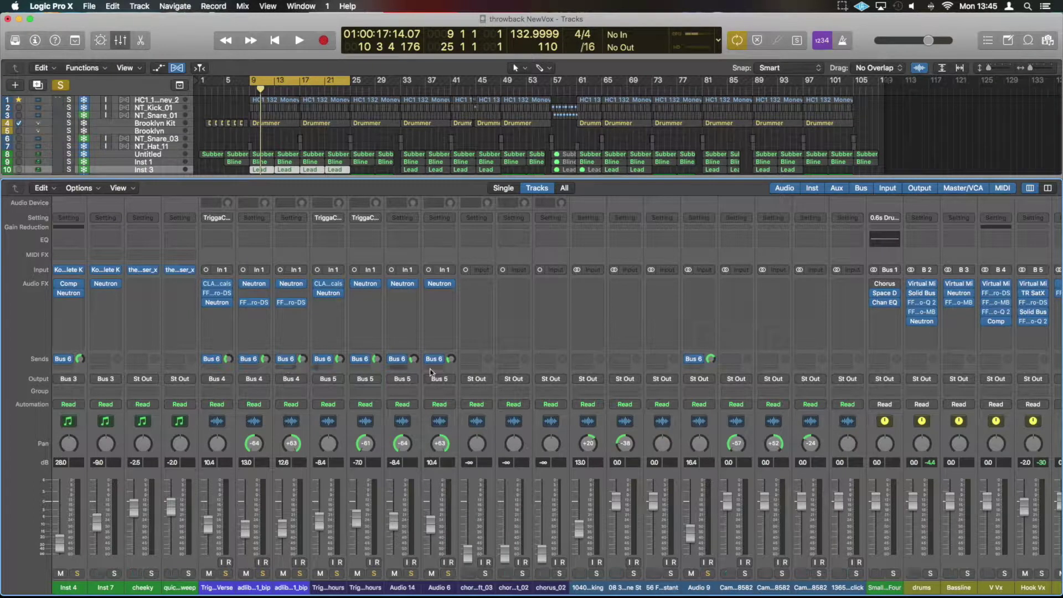
{"action": "scroll", "coordinate": [840, 404], "scroll_direction": "right", "scroll_amount": 5}
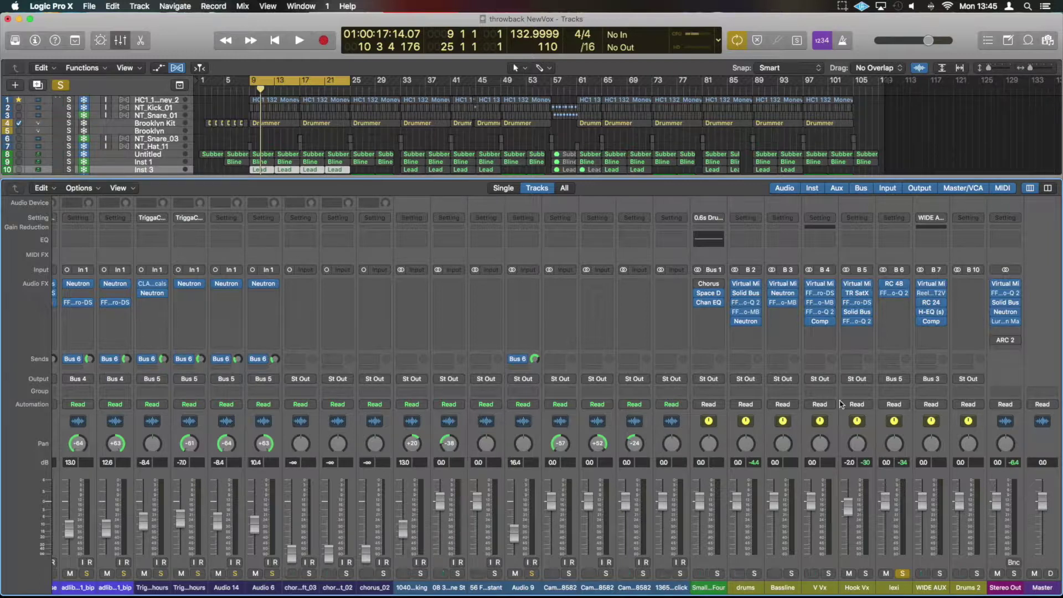
Step: Inspect the RC 48 Small Hall reverb on the lexi aux, close it, and resume playback
{"action": "left_click", "coordinate": [894, 286]}
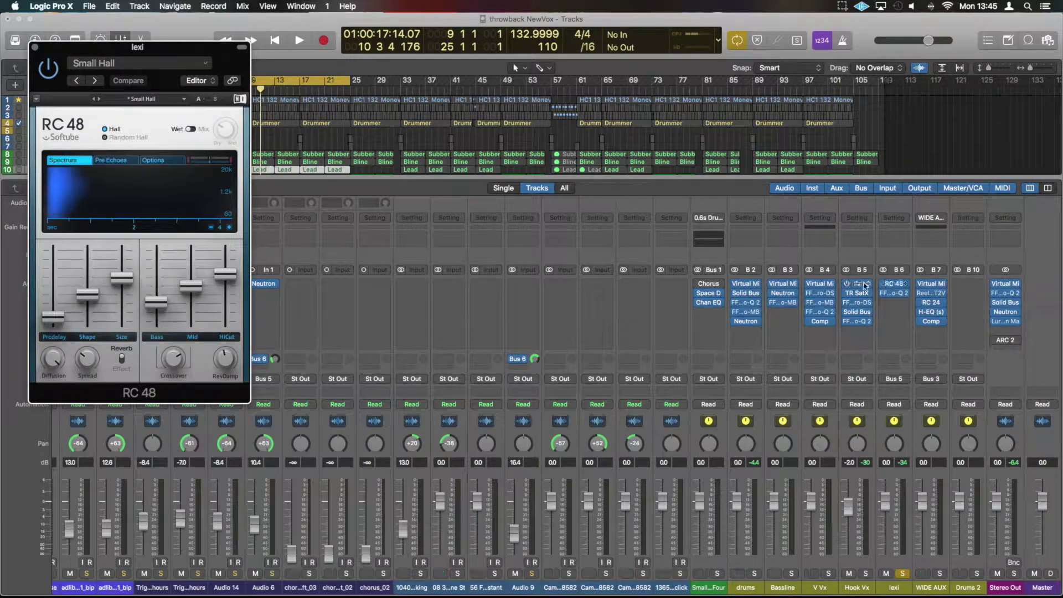
{"action": "left_click_drag", "start_coordinate": [173, 57], "coordinate": [563, 160]}
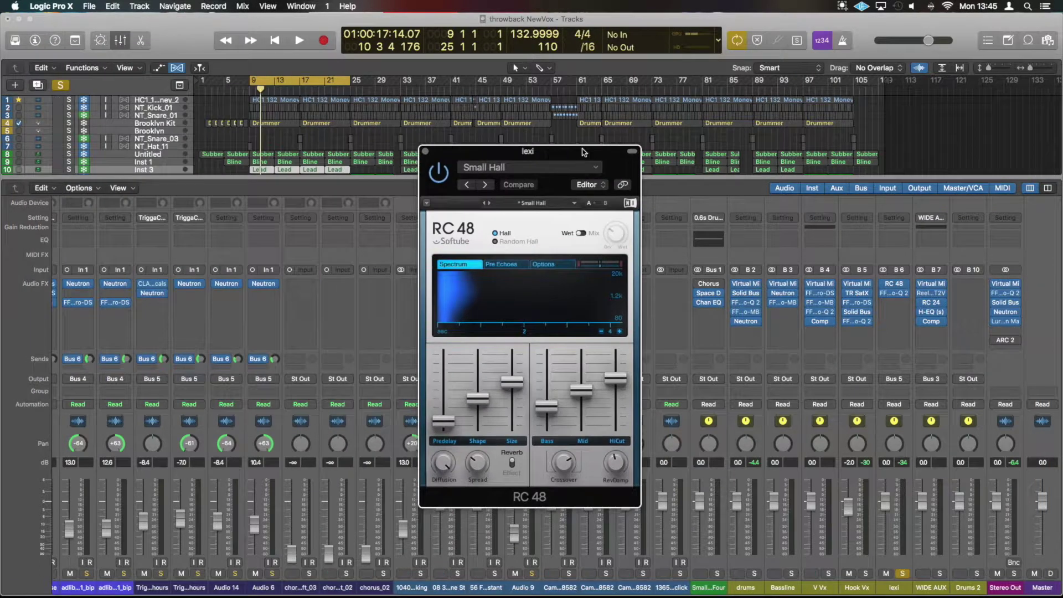
{"action": "left_click", "coordinate": [425, 151]}
{"action": "key", "text": "space"}
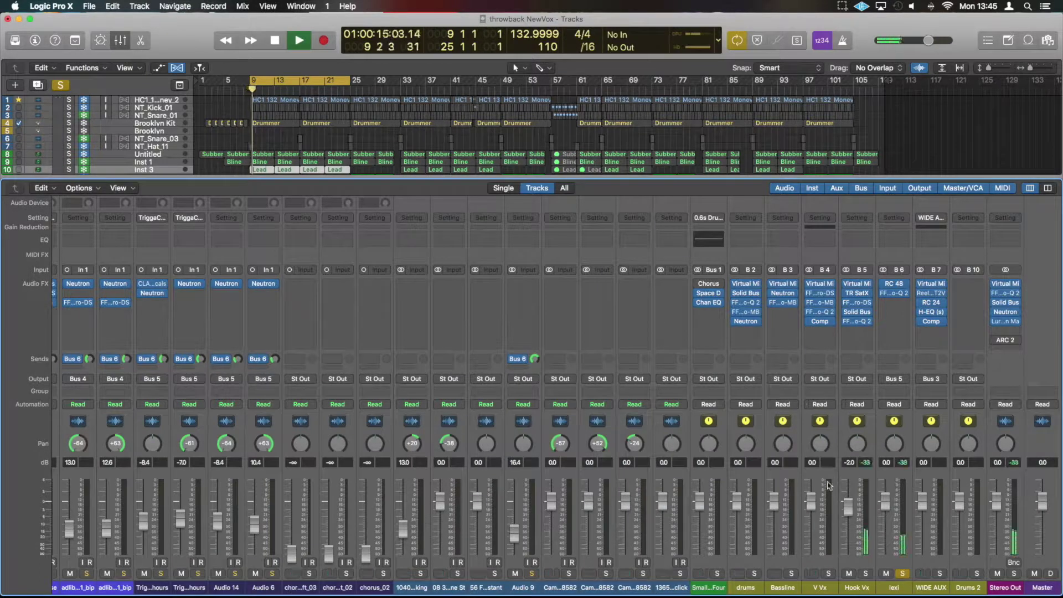
Step: Audition Hook Vx and V Vx soloed with the lexi reverb, then clear all three solos
{"action": "left_click", "coordinate": [867, 573]}
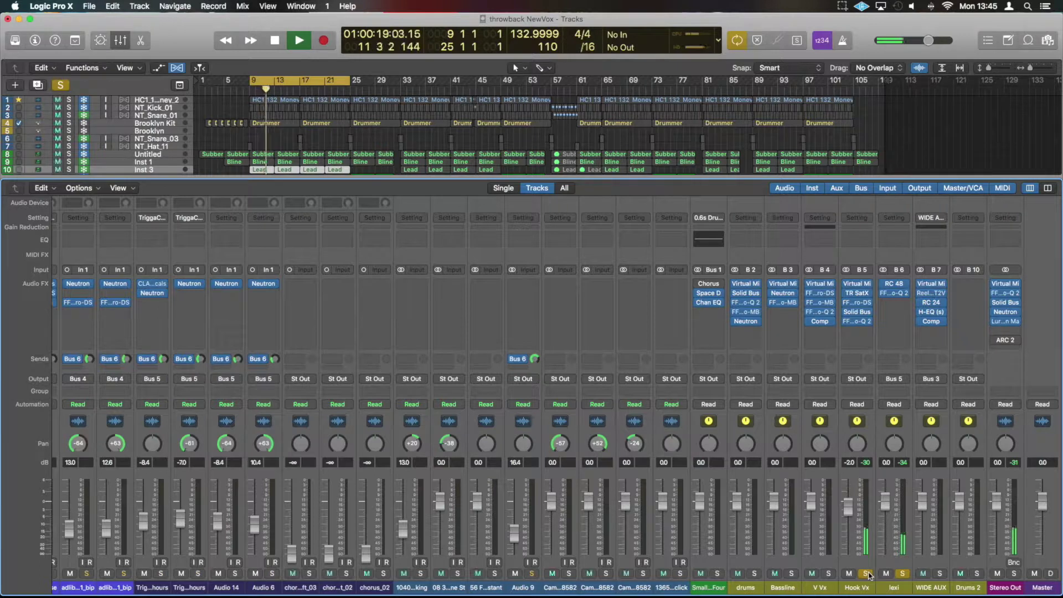
{"action": "key", "text": "space"}
{"action": "key", "text": "space"}
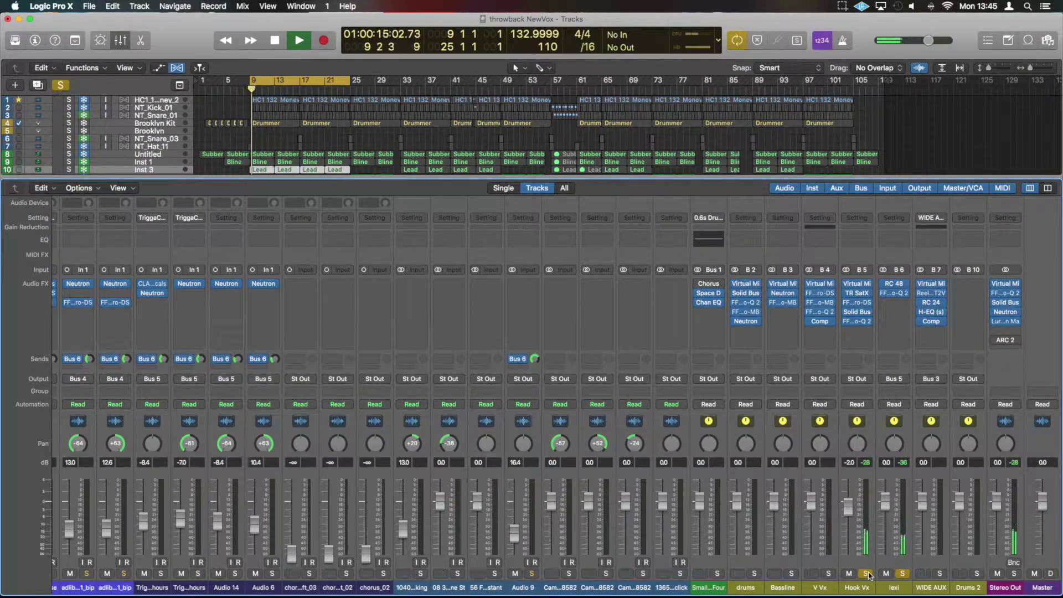
{"action": "left_click", "coordinate": [824, 574]}
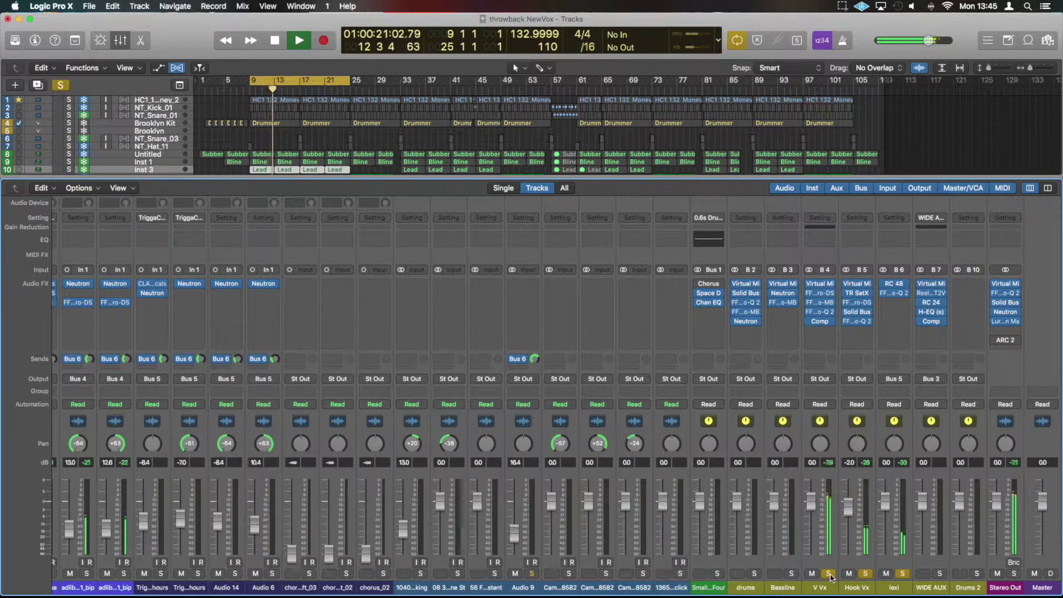
{"action": "key", "text": "space"}
{"action": "left_click", "coordinate": [829, 574]}
{"action": "left_click", "coordinate": [868, 574]}
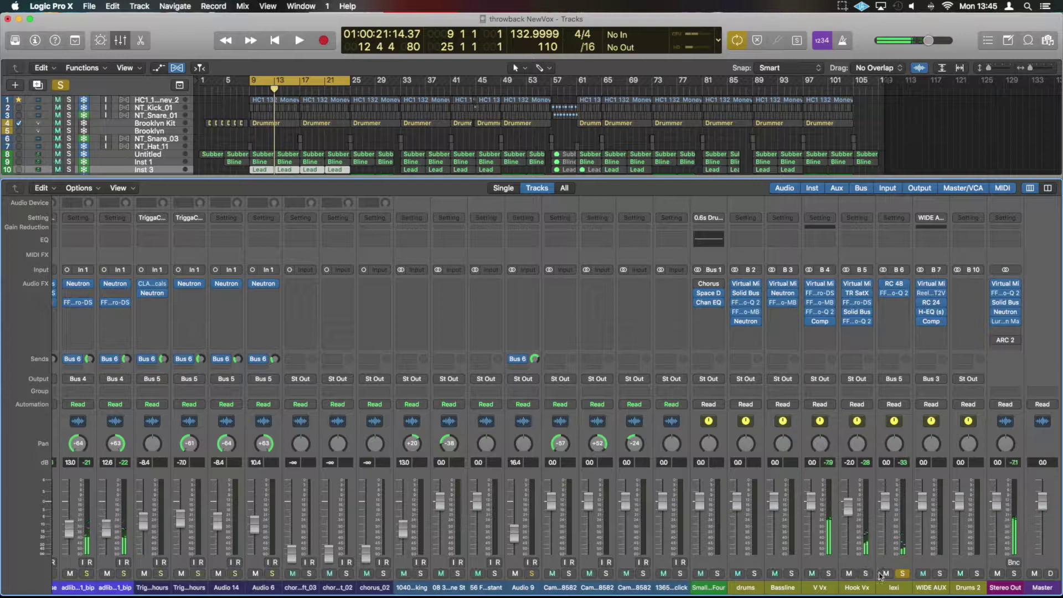
{"action": "left_click", "coordinate": [904, 574]}
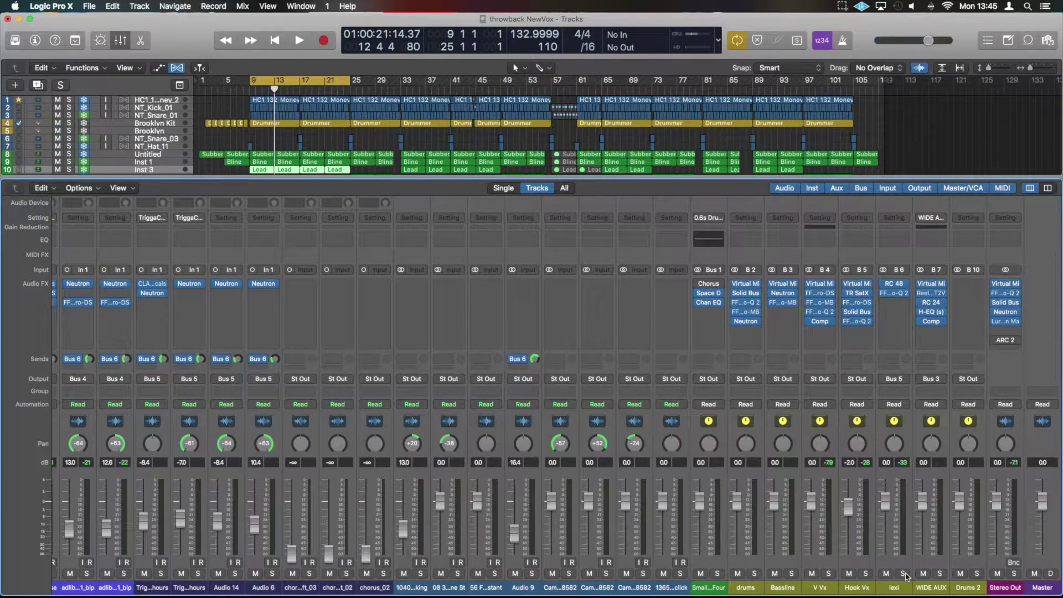
Step: Leave only Hook Vx soloed and play it back briefly
{"action": "left_click", "coordinate": [830, 575]}
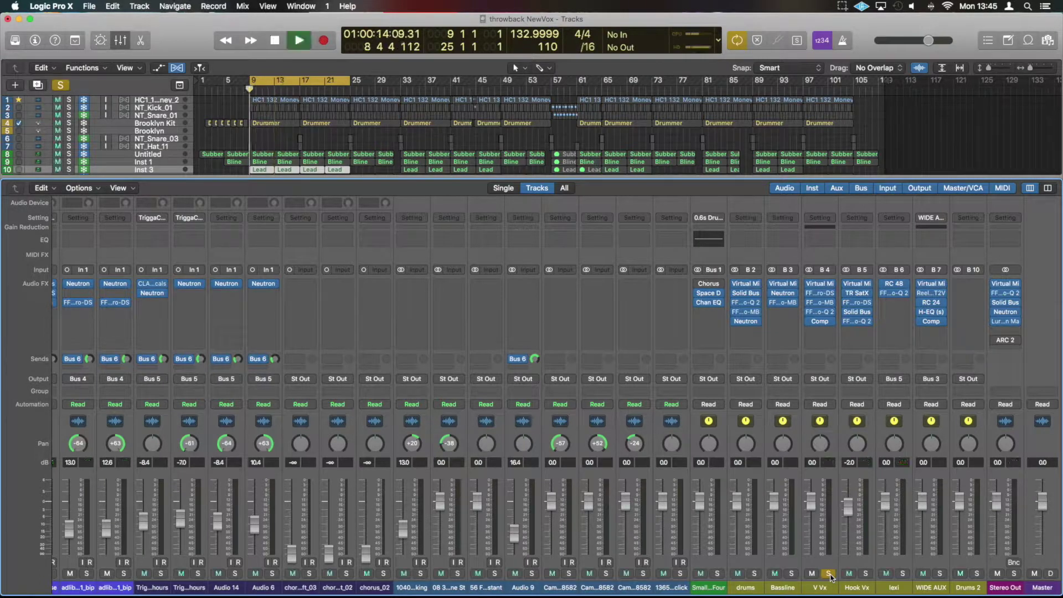
{"action": "left_click", "coordinate": [829, 575]}
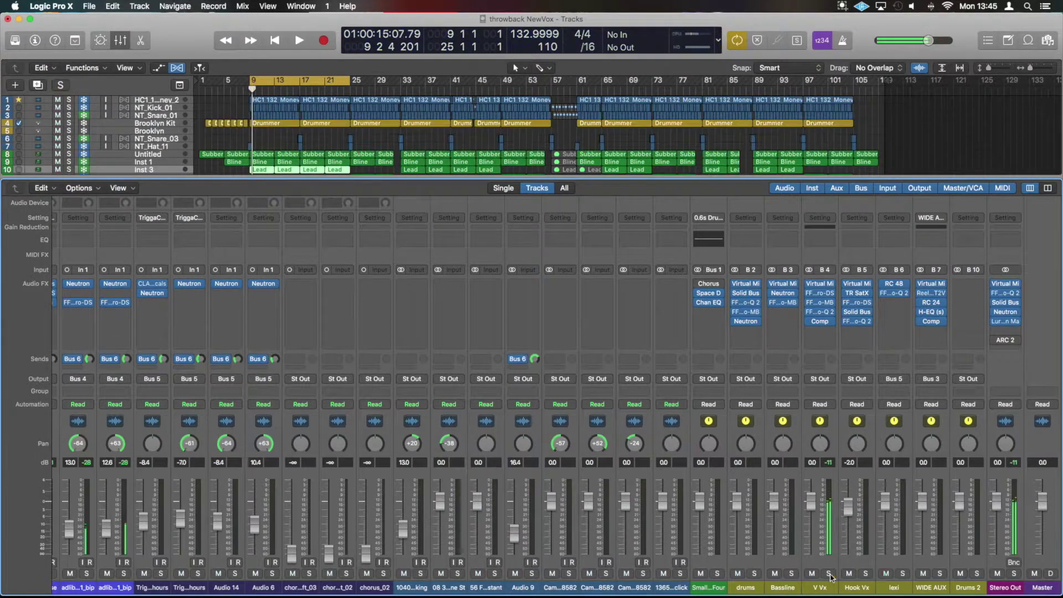
{"action": "left_click", "coordinate": [867, 574]}
{"action": "key", "text": "space"}
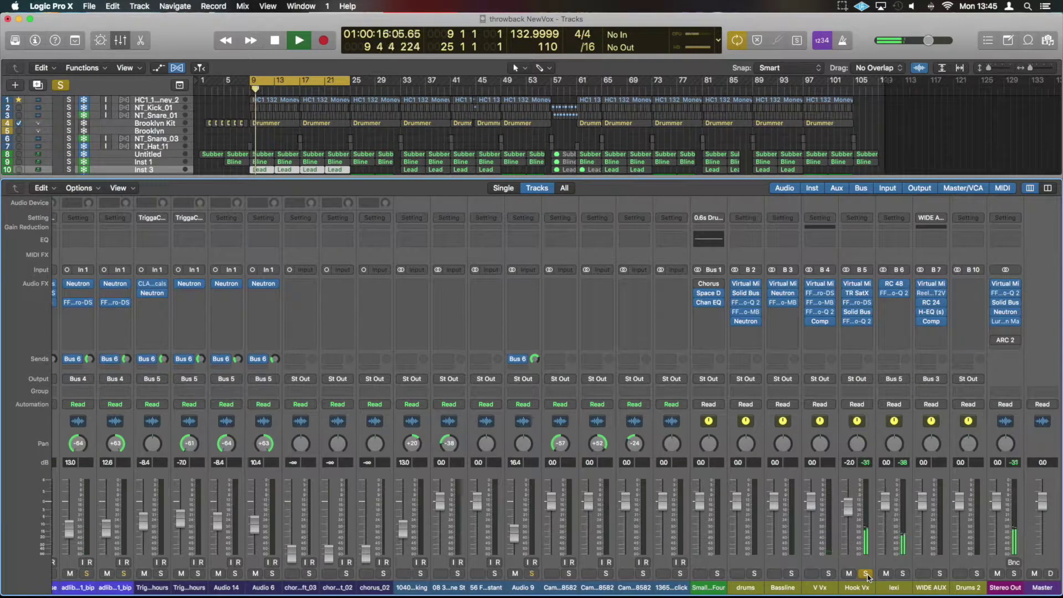
{"action": "key", "text": "space"}
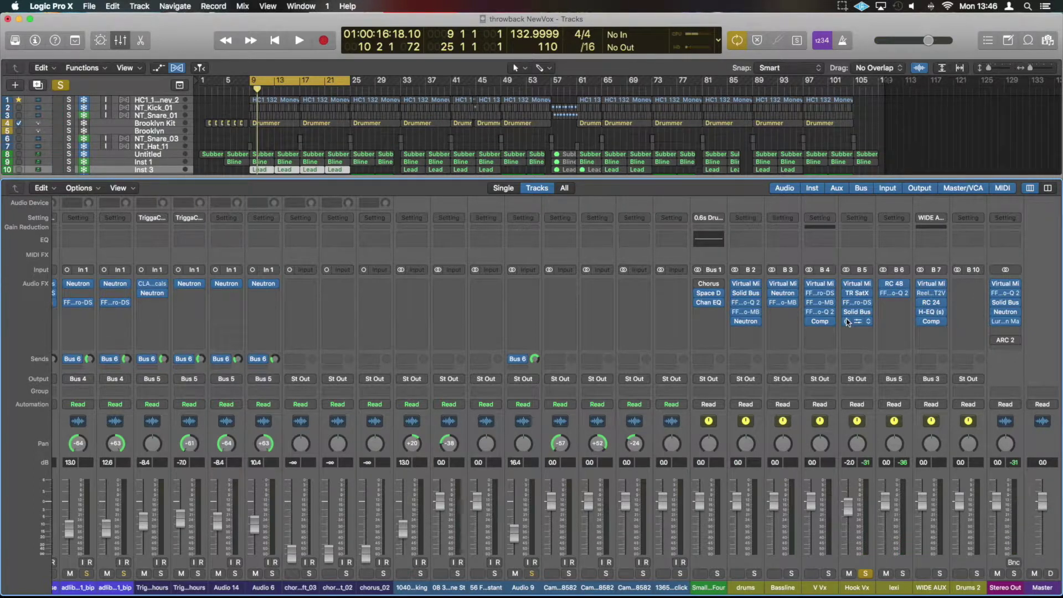
{"action": "left_click", "coordinate": [848, 323]}
{"action": "left_click", "coordinate": [857, 329]}
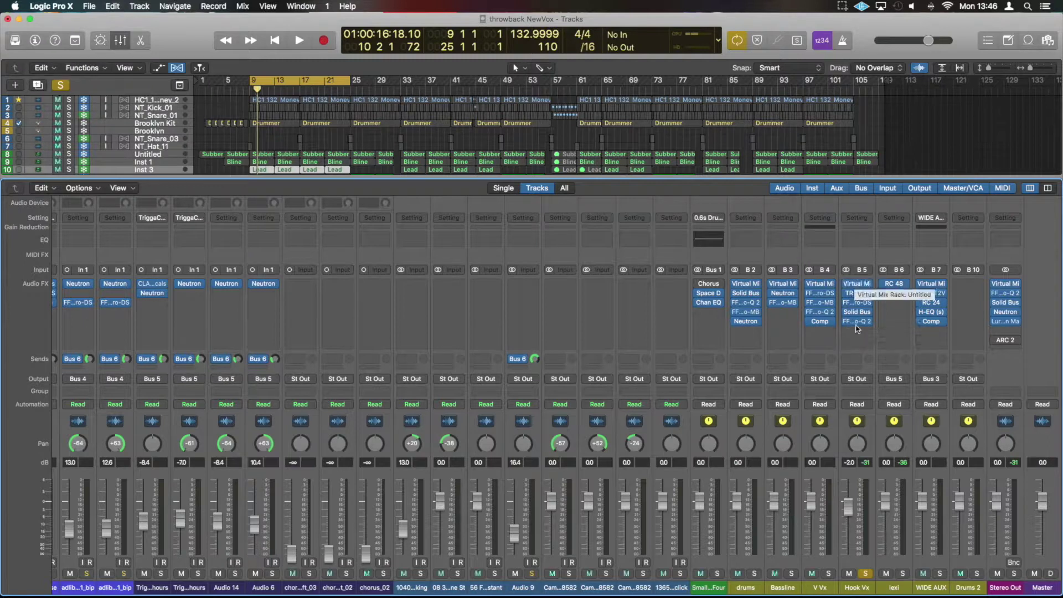